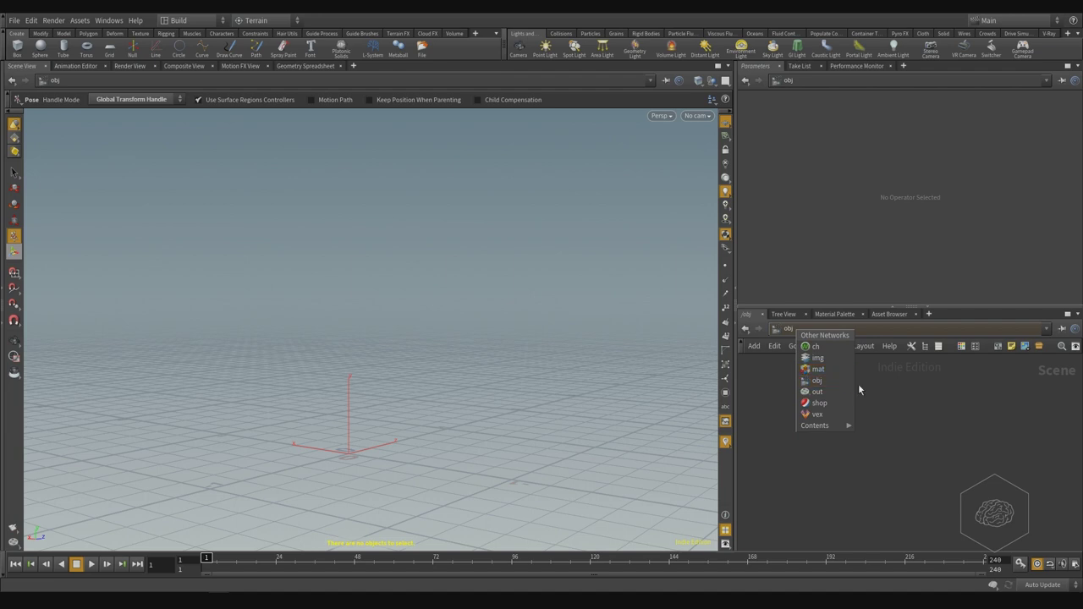
Examine the node categories that can be added in the obj network, such as Characters and Geometry
{"action": "left_click", "coordinate": [955, 405]}
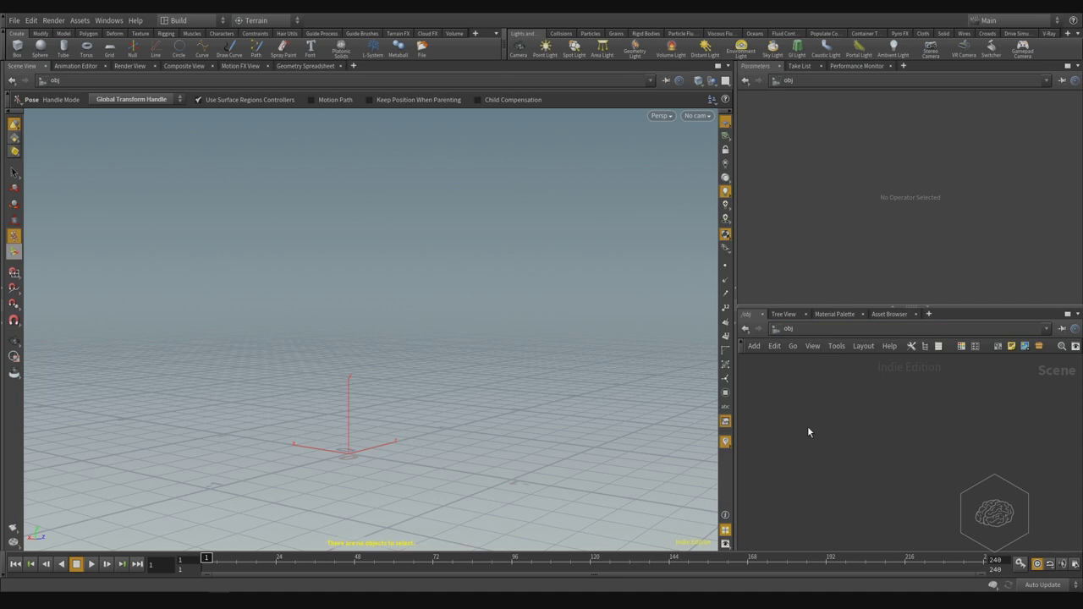
{"action": "key", "text": "Tab"}
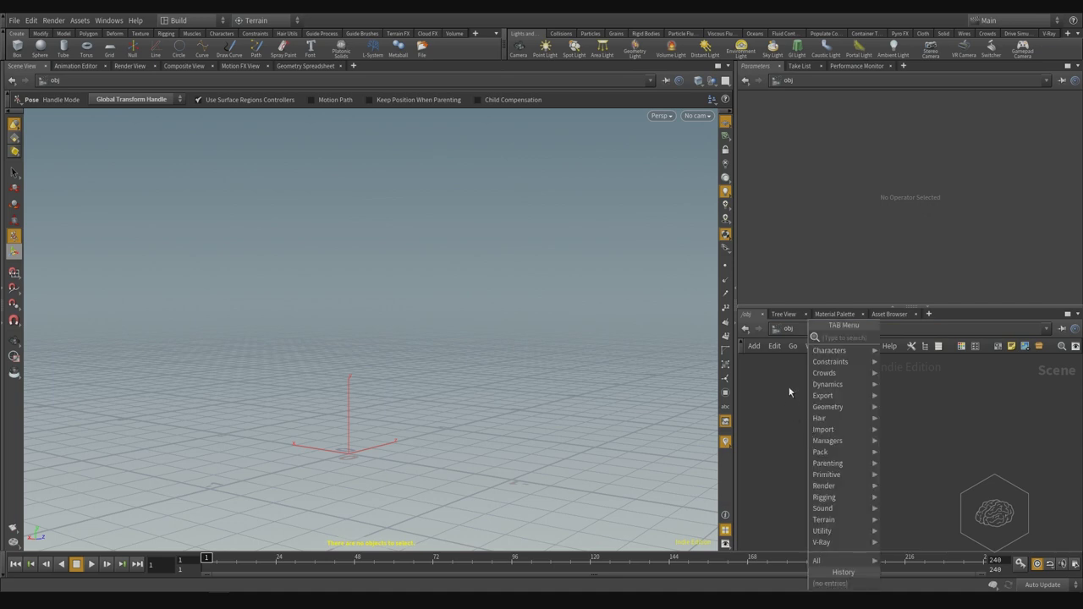
{"action": "mouse_move", "coordinate": [810, 352]}
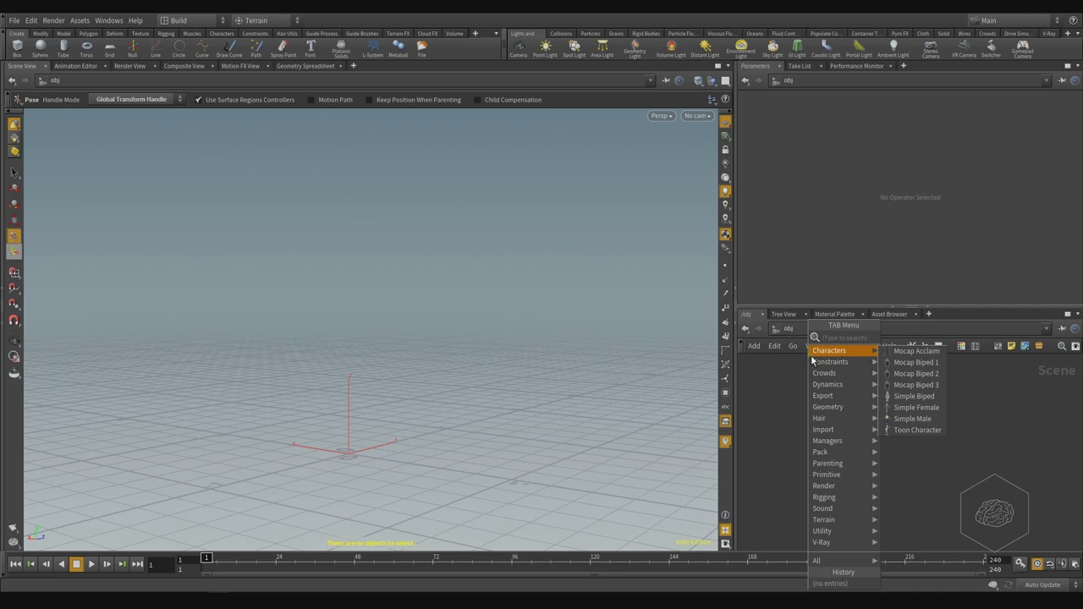
{"action": "mouse_move", "coordinate": [817, 387]}
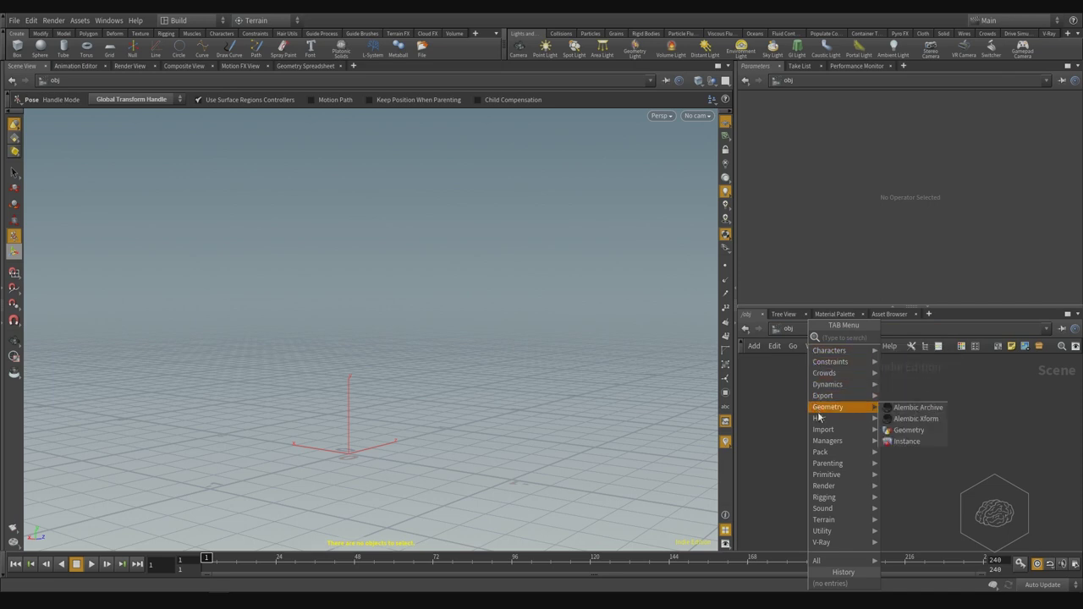
{"action": "mouse_move", "coordinate": [816, 457]}
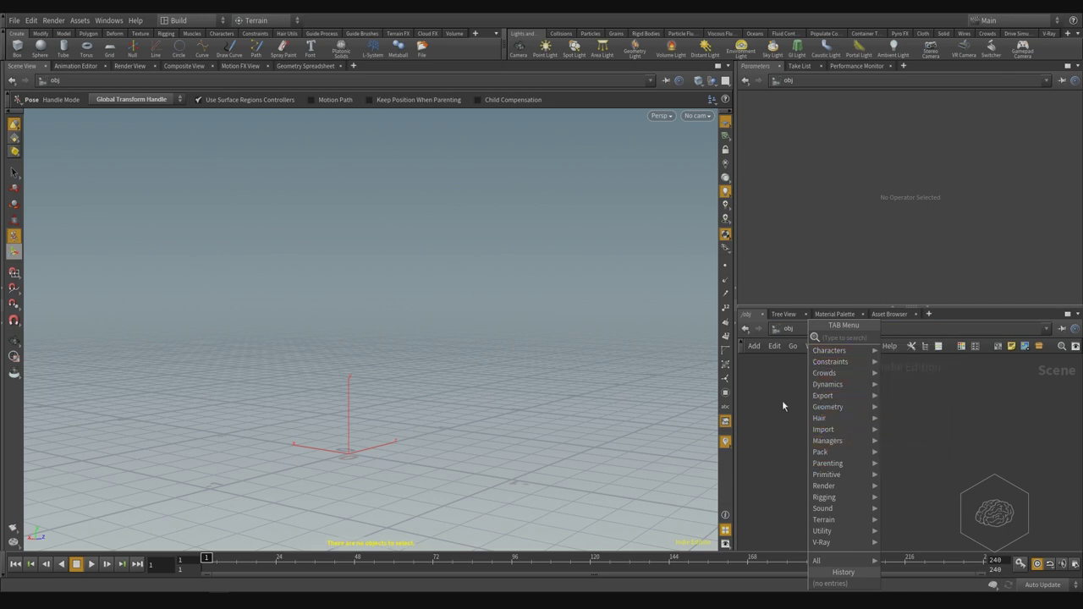
Switch the network editor to the mat context and examine the node categories available there
{"action": "left_click", "coordinate": [803, 331]}
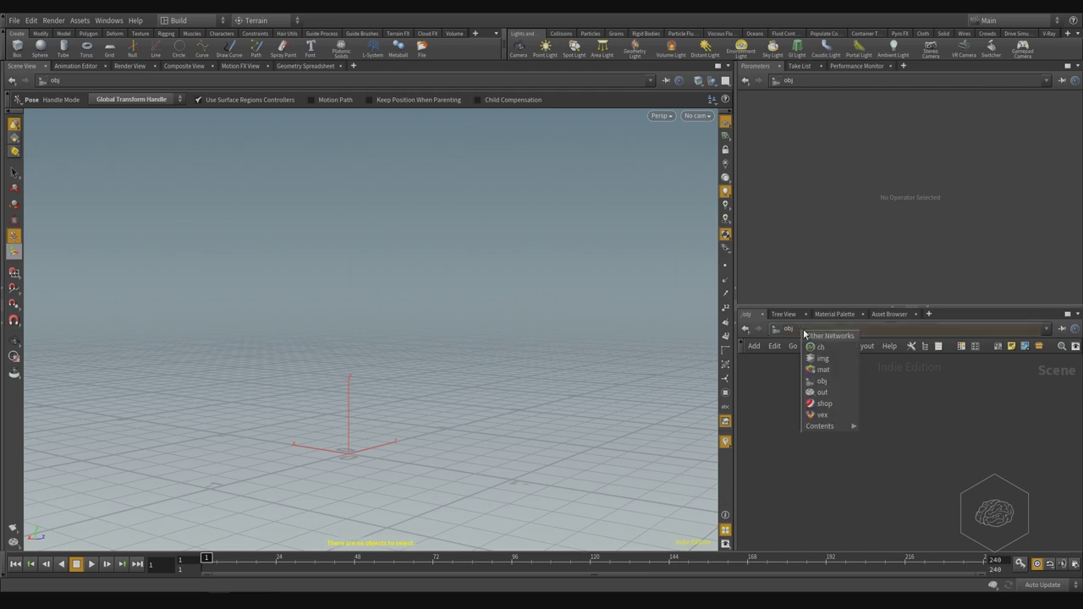
{"action": "left_click", "coordinate": [825, 371]}
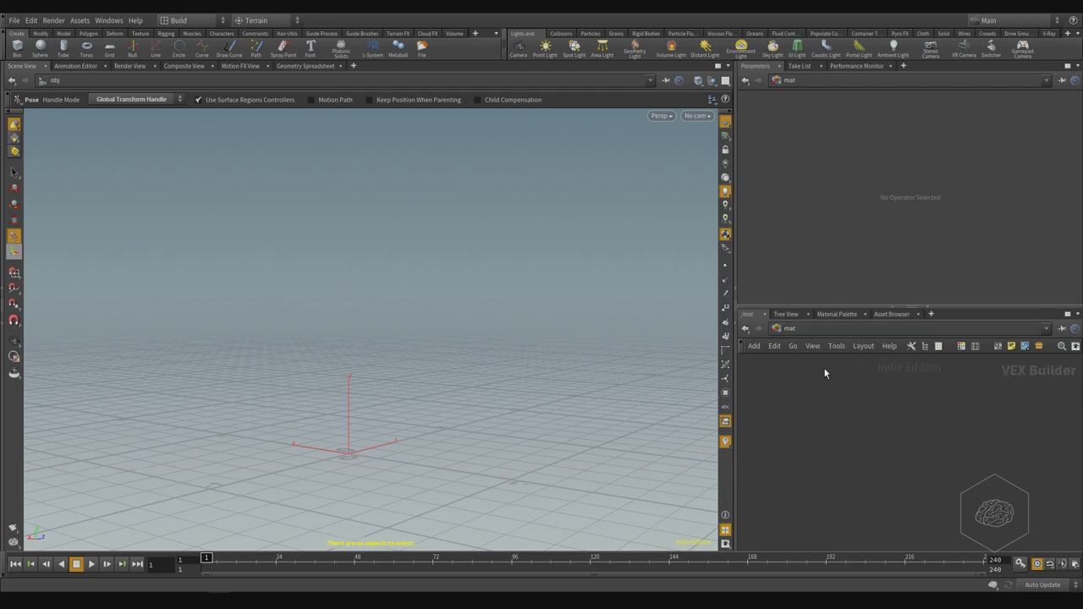
{"action": "key", "text": "Tab"}
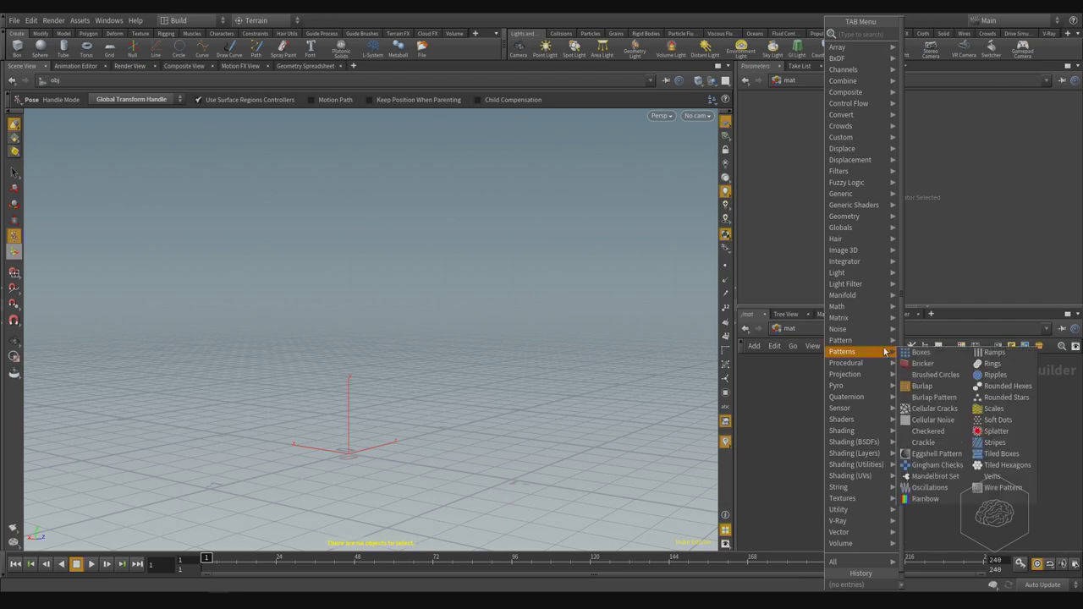
{"action": "mouse_move", "coordinate": [892, 309]}
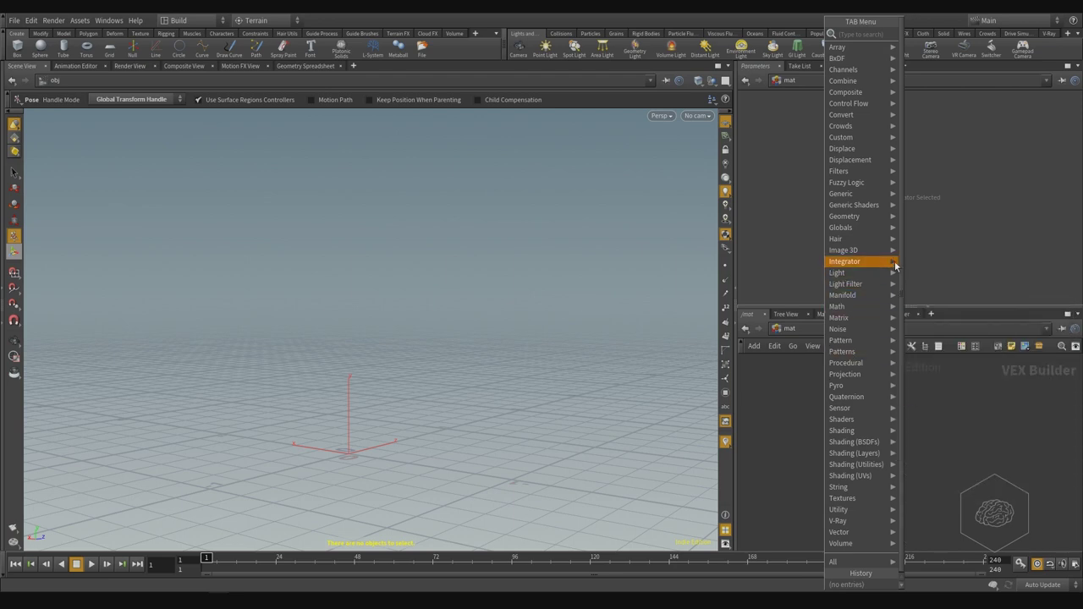
{"action": "mouse_move", "coordinate": [896, 230]}
{"action": "mouse_move", "coordinate": [893, 197]}
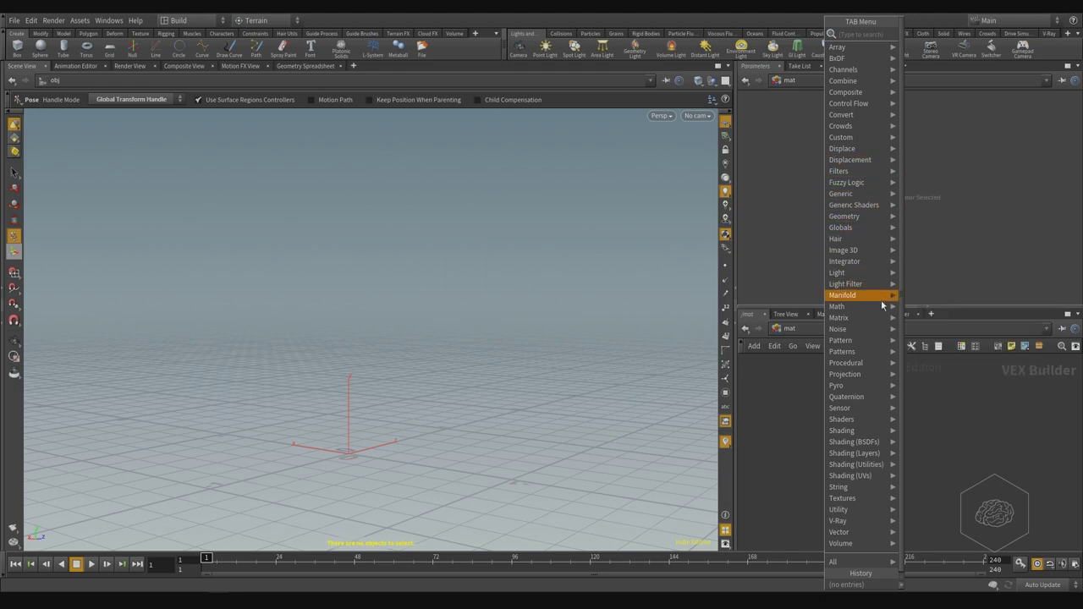
{"action": "mouse_move", "coordinate": [840, 342]}
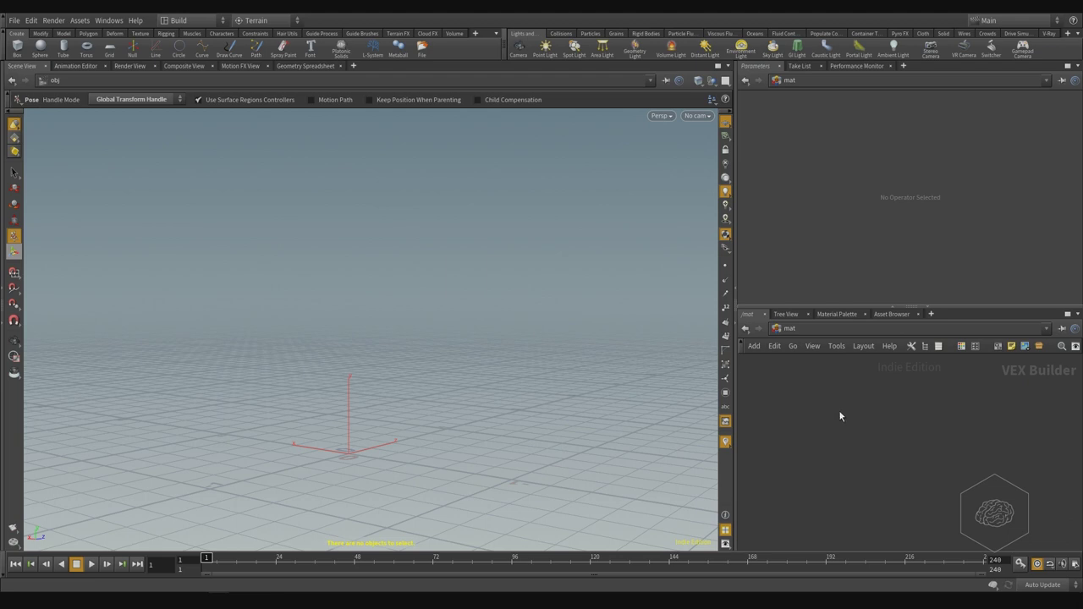
Return the network editor to the obj context and enable Color Pane Headers with Network Contexts in the General User Interface preferences
{"action": "left_click", "coordinate": [825, 332]}
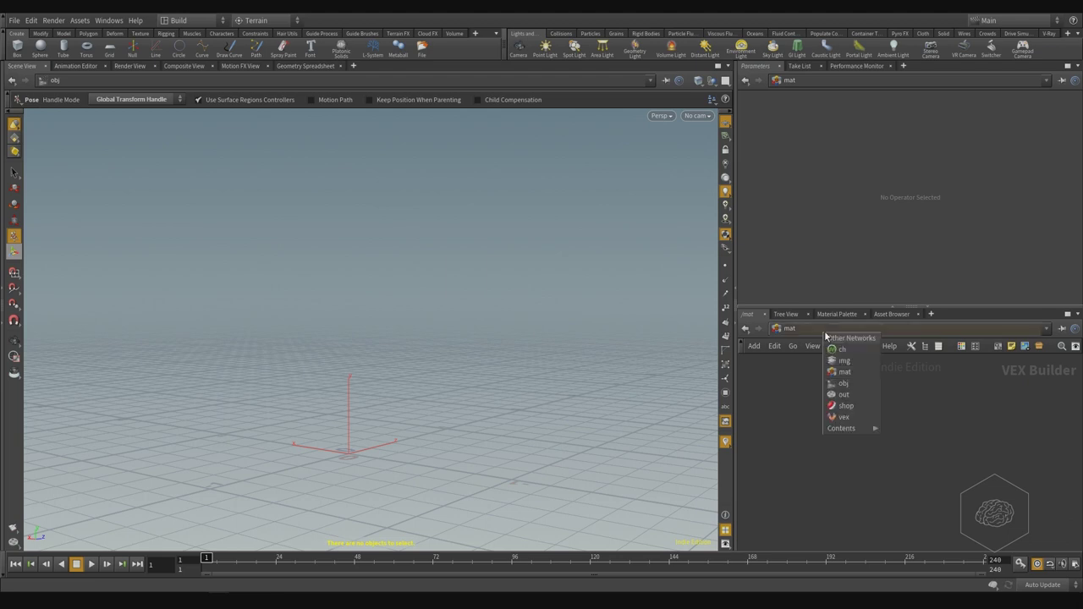
{"action": "left_click", "coordinate": [874, 385]}
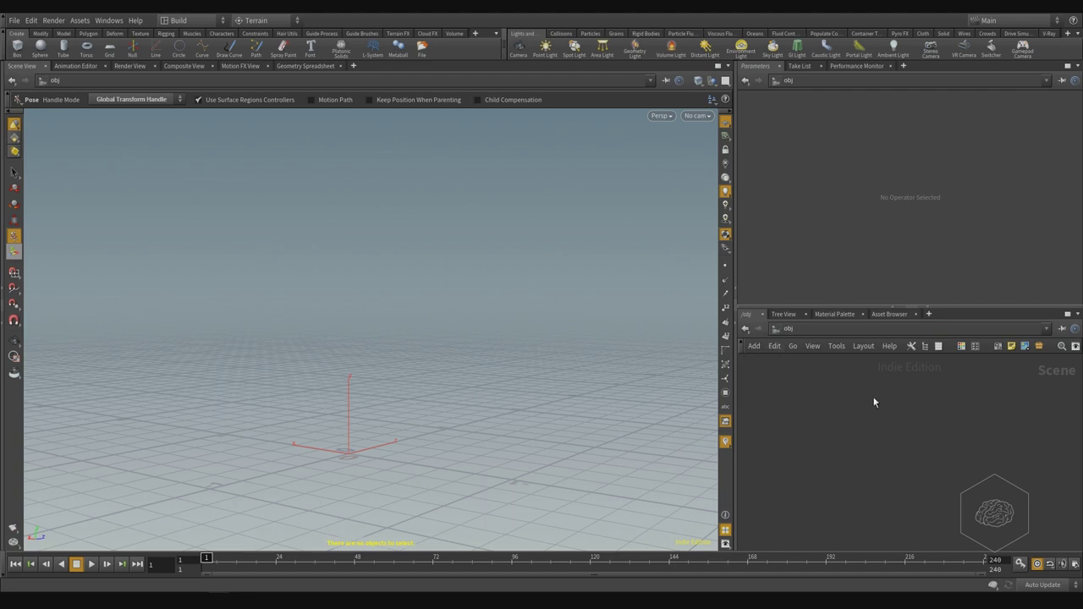
{"action": "left_click", "coordinate": [32, 21]}
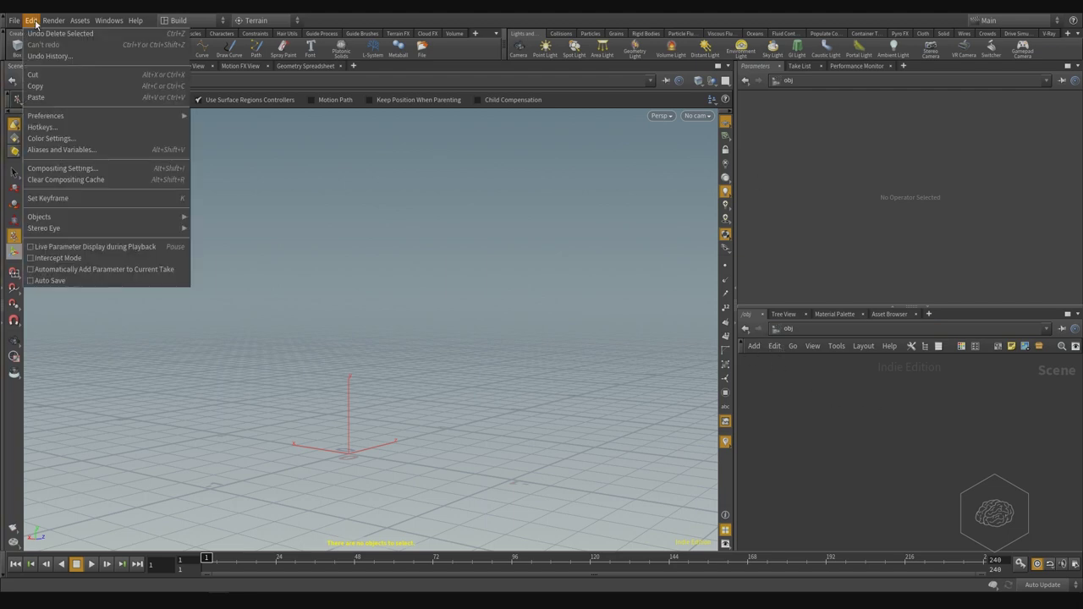
{"action": "mouse_move", "coordinate": [90, 119]}
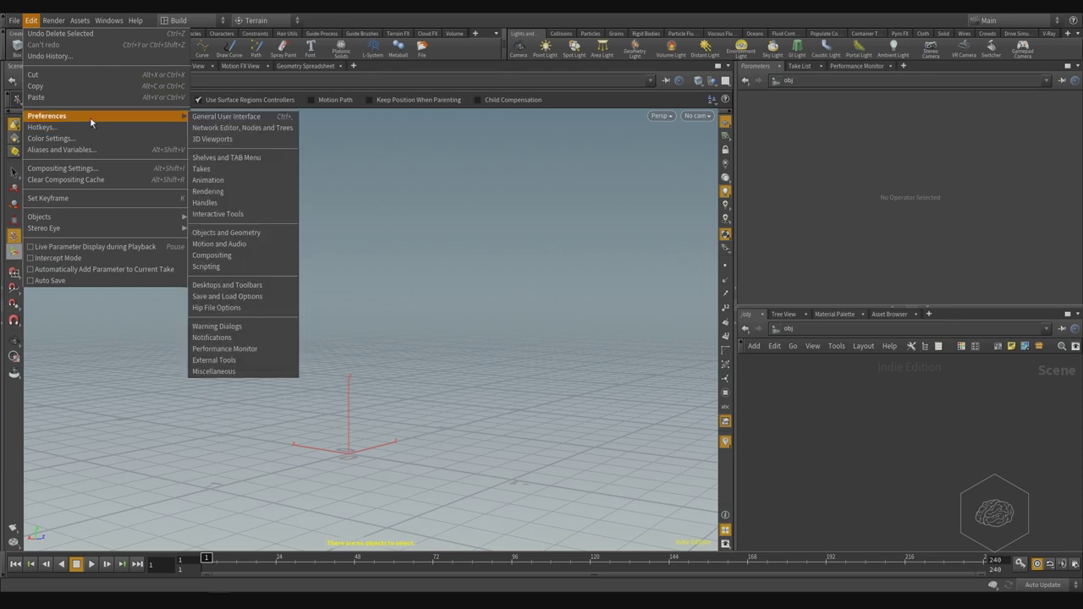
{"action": "left_click", "coordinate": [246, 119]}
{"action": "left_click_drag", "start_coordinate": [283, 17], "coordinate": [470, 128]}
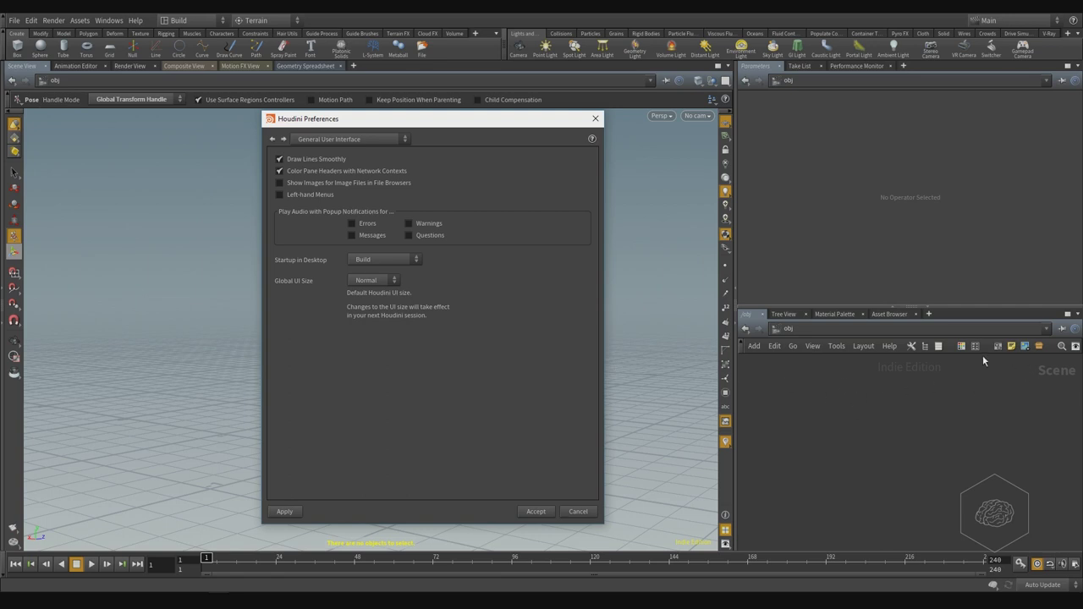
Switch the network editor to mat and on to ch, and show the Motion FX View to compare the header colours
{"action": "left_click", "coordinate": [818, 328]}
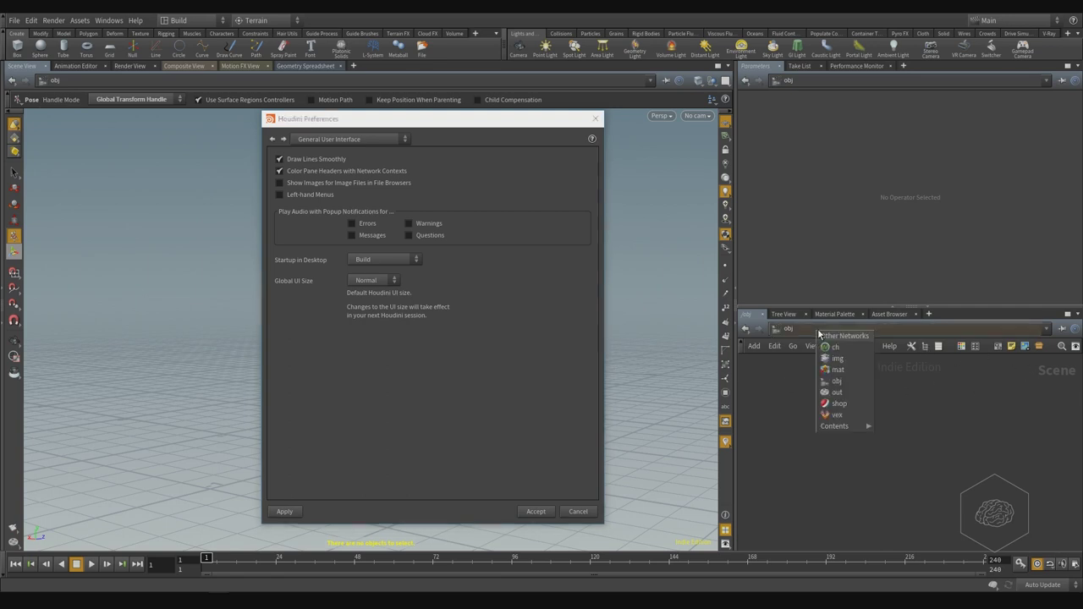
{"action": "left_click", "coordinate": [848, 369]}
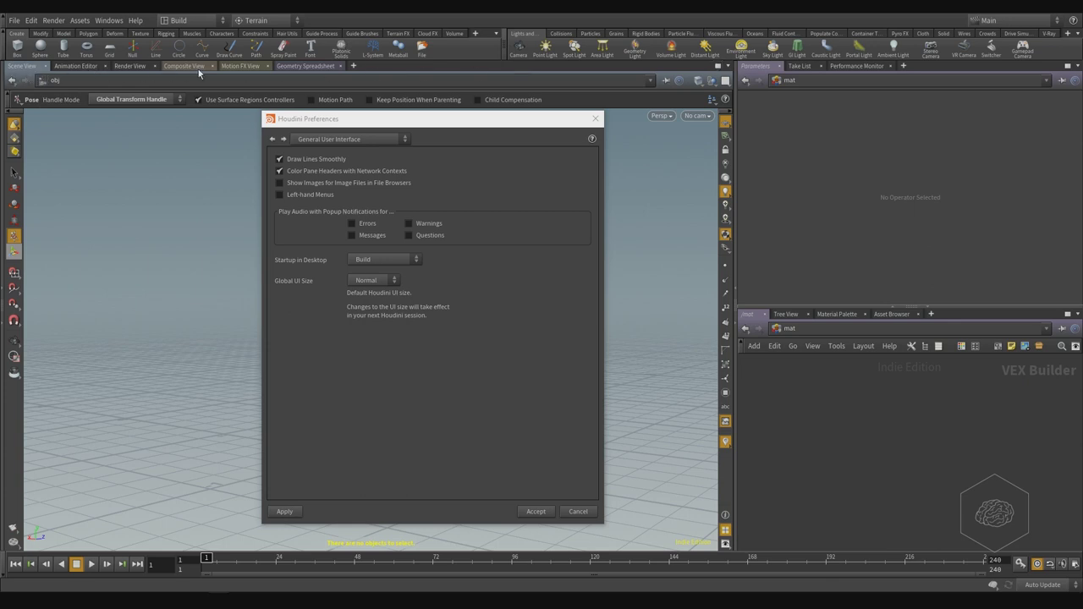
{"action": "left_click", "coordinate": [822, 327]}
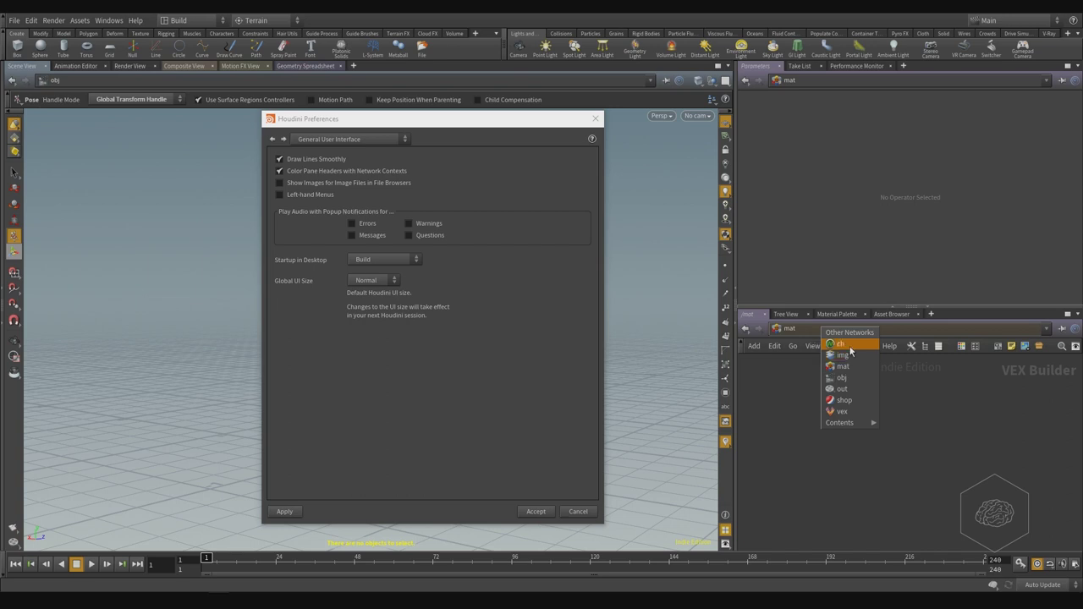
{"action": "left_click", "coordinate": [850, 351]}
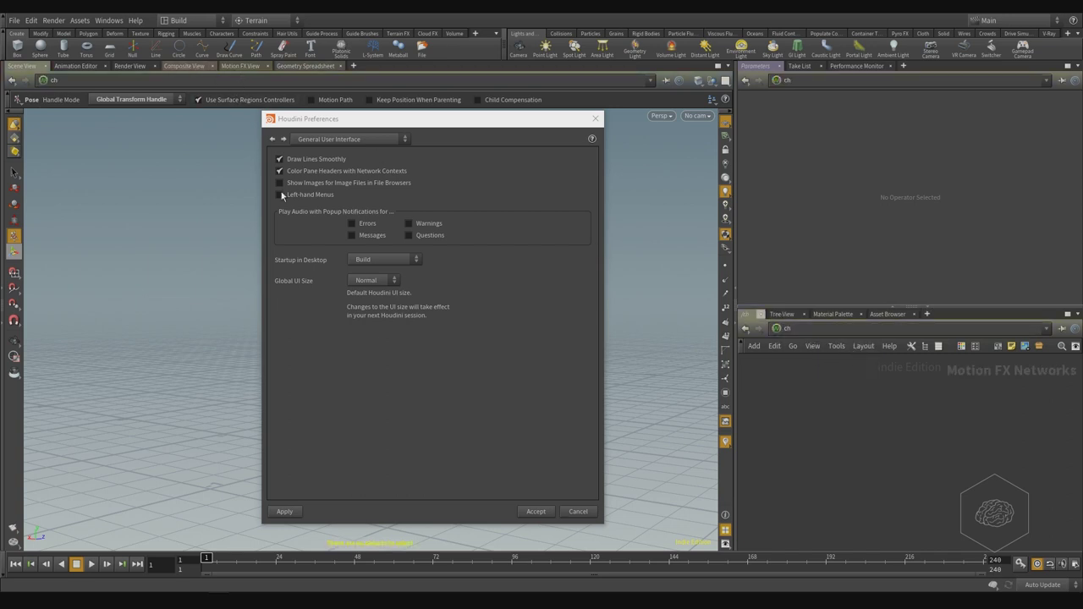
{"action": "left_click", "coordinate": [249, 68]}
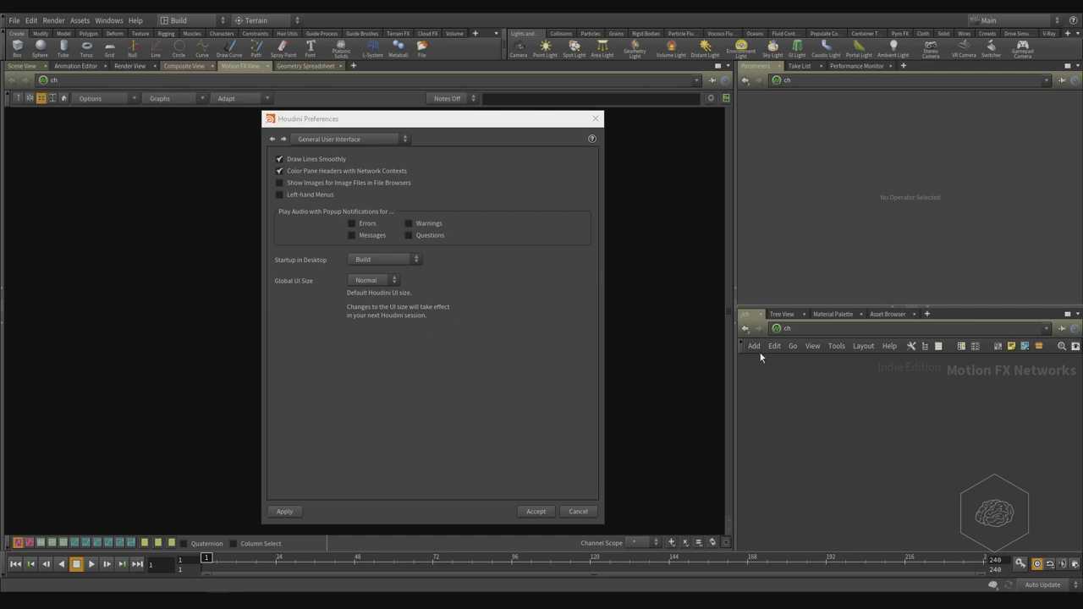
Switch the network editor to the img context and show the Composite View to compare their header colours
{"action": "left_click", "coordinate": [783, 329]}
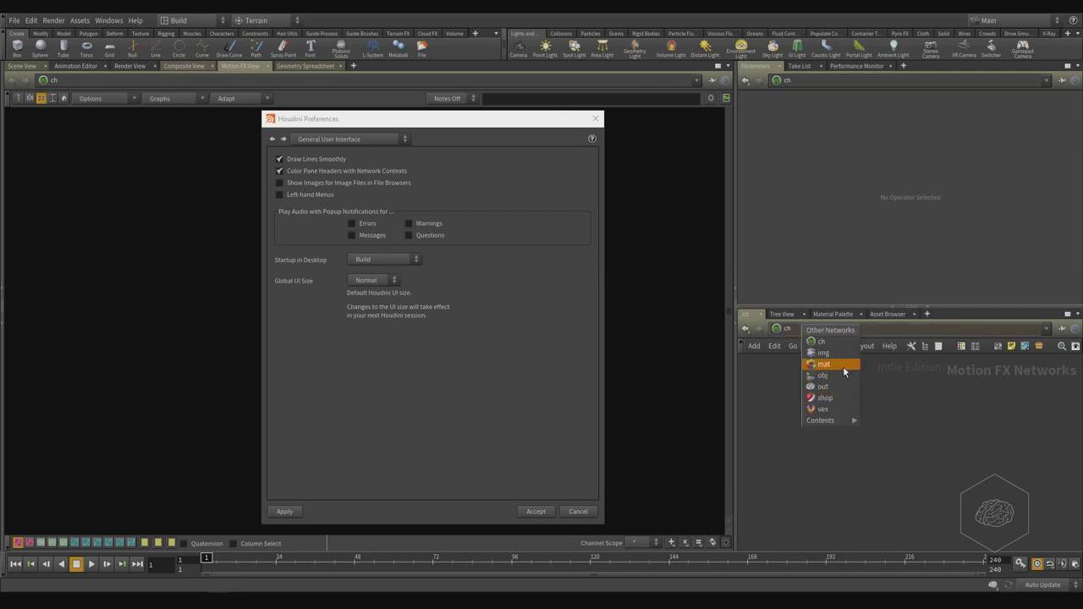
{"action": "left_click", "coordinate": [834, 352]}
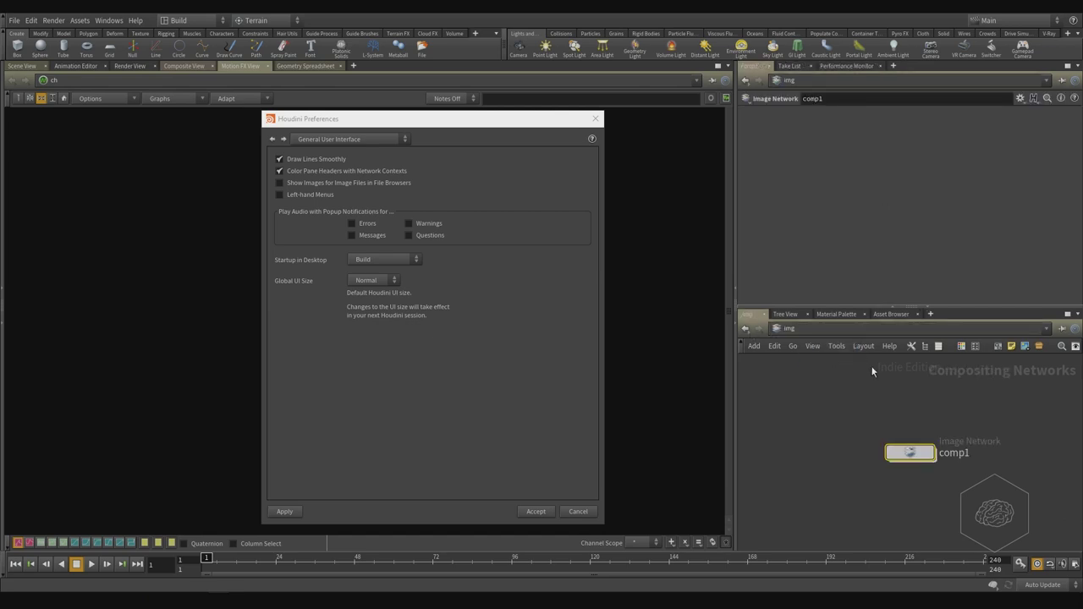
{"action": "left_click", "coordinate": [181, 67]}
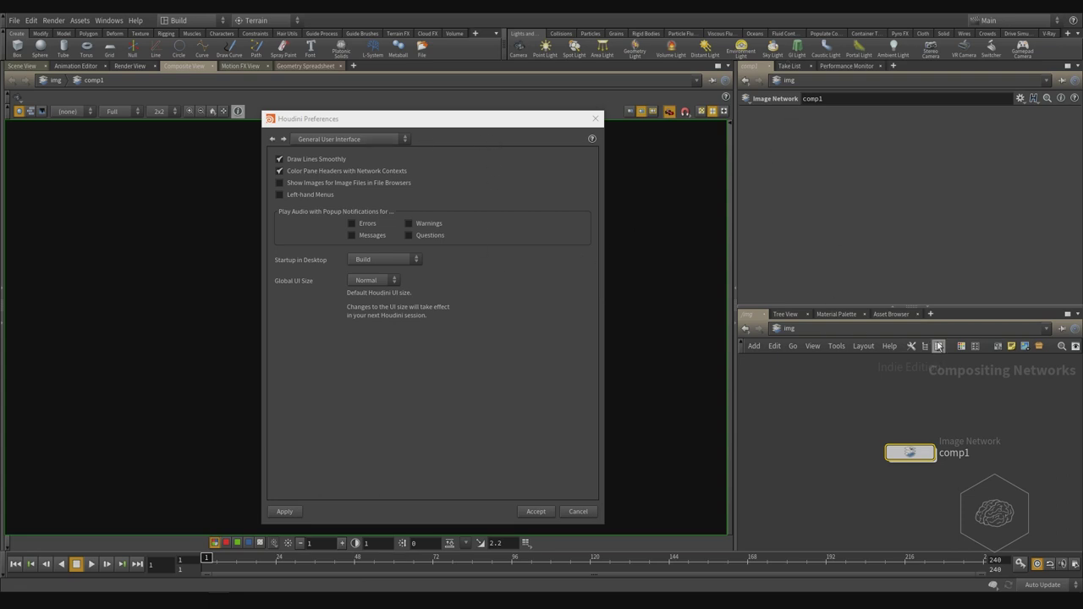
Switch the network editor to the obj context and on to out to compare their header colours
{"action": "left_click", "coordinate": [788, 333]}
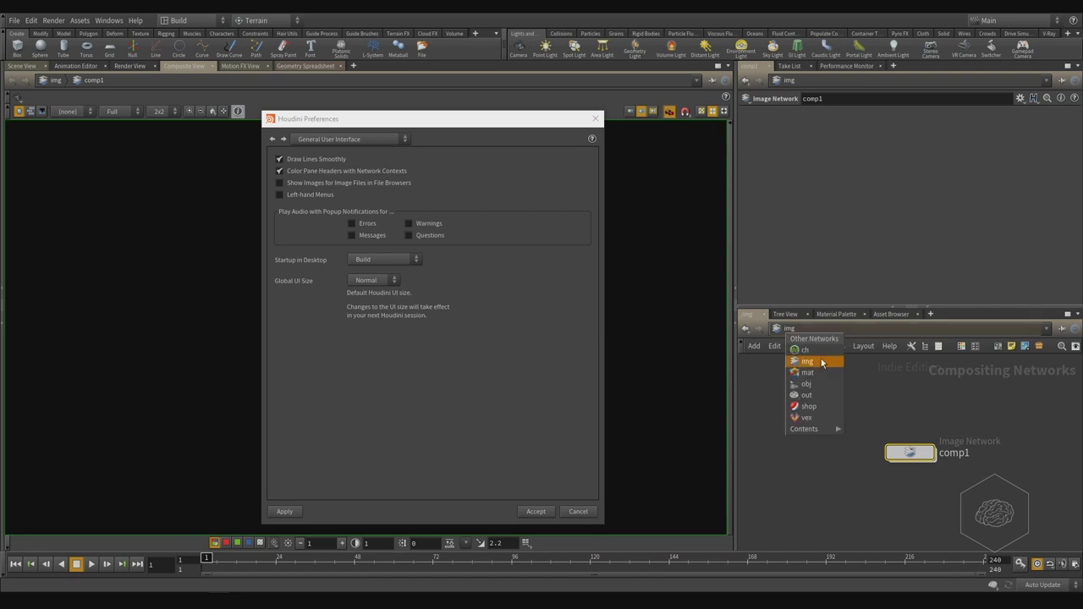
{"action": "left_click", "coordinate": [806, 385]}
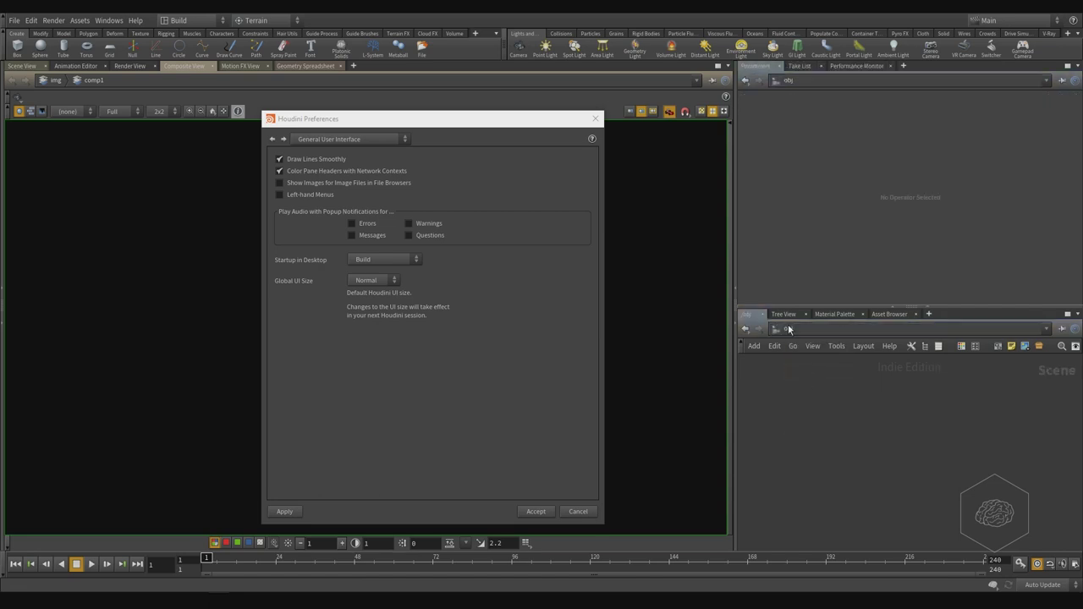
{"action": "left_click", "coordinate": [787, 330]}
{"action": "left_click", "coordinate": [812, 389]}
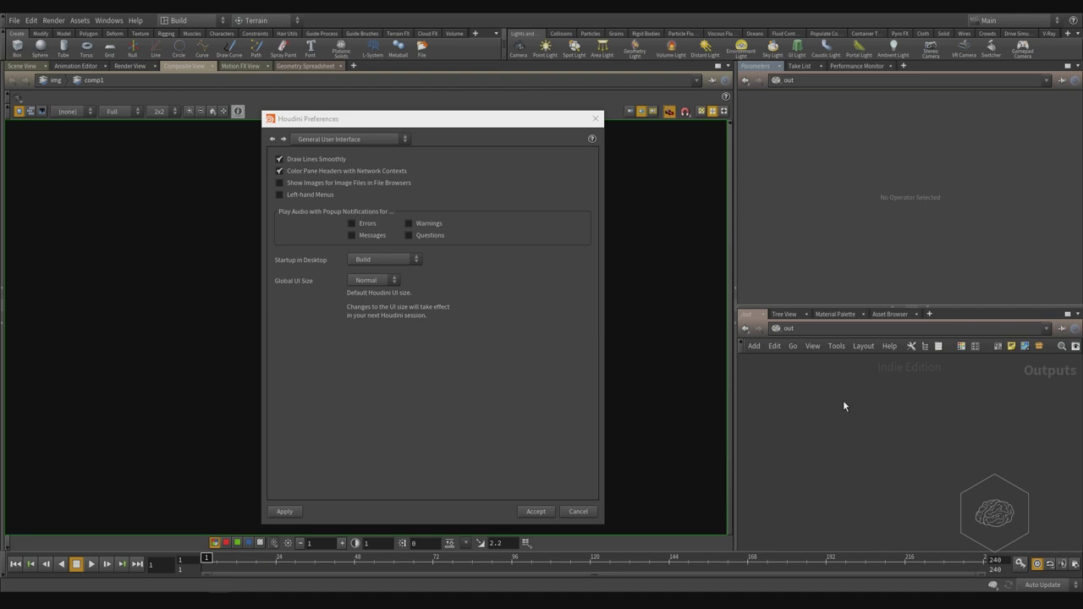
Review the Network Editor, Nodes, and Trees and the 3D Viewports preferences, and return to General User Interface
{"action": "left_click", "coordinate": [331, 142]}
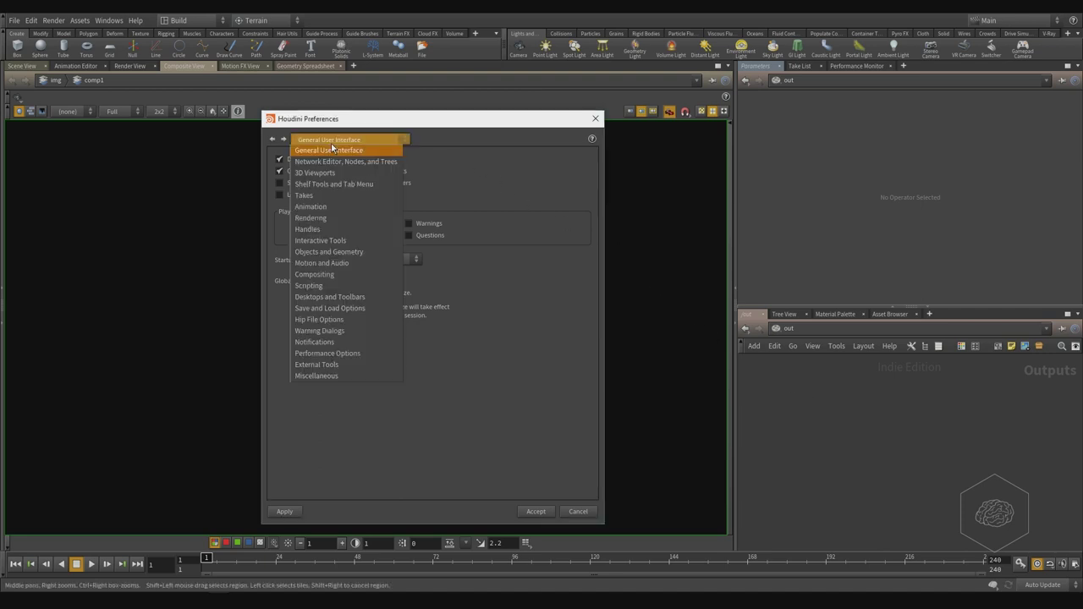
{"action": "left_click", "coordinate": [331, 161]}
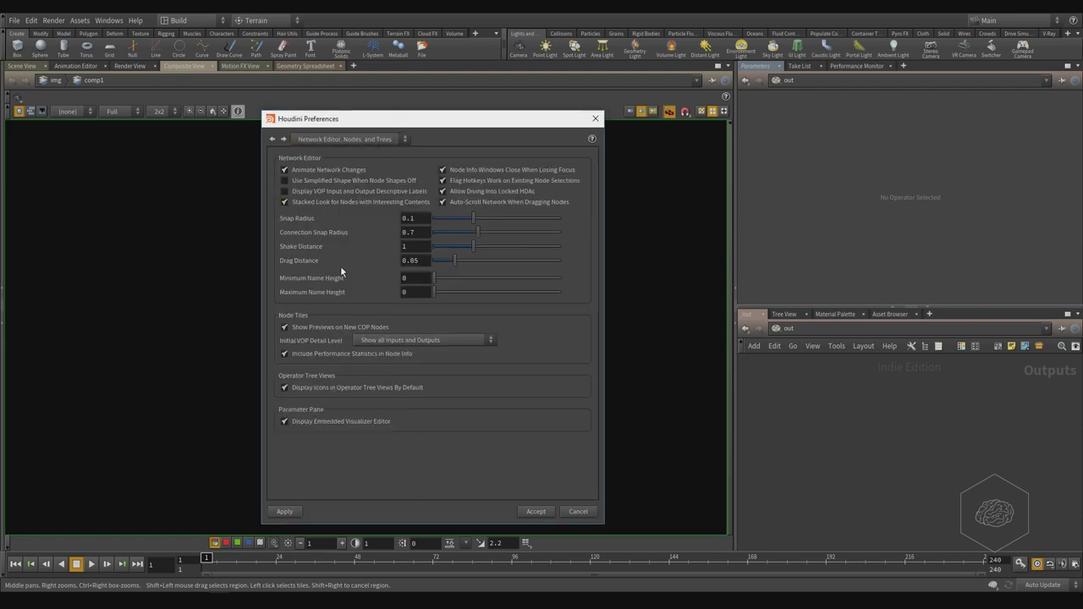
{"action": "left_click", "coordinate": [357, 140]}
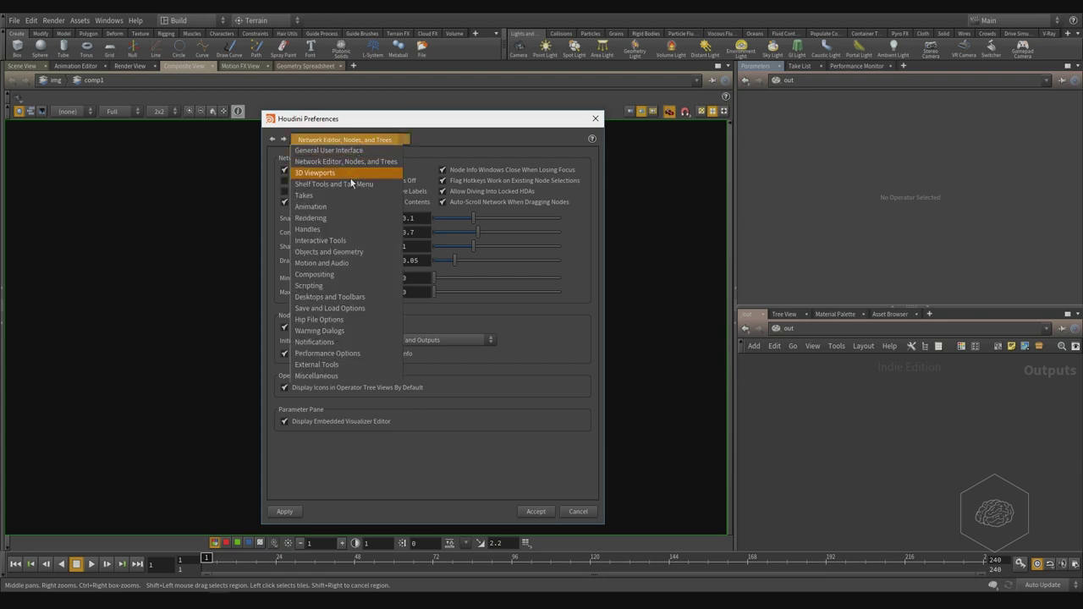
{"action": "left_click", "coordinate": [351, 175]}
{"action": "left_click", "coordinate": [393, 136]}
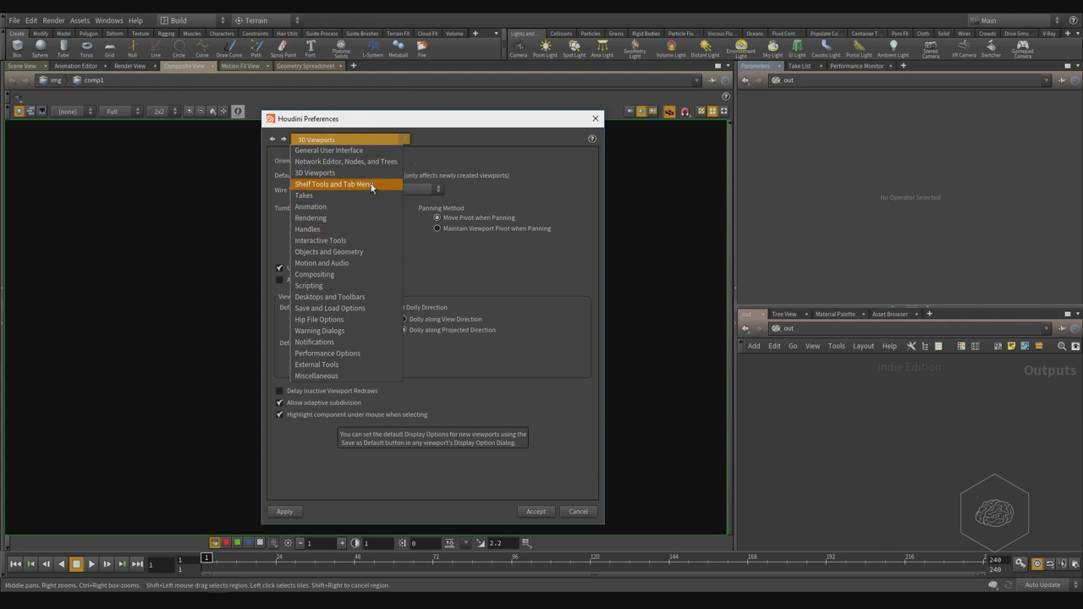
{"action": "left_click", "coordinate": [329, 149]}
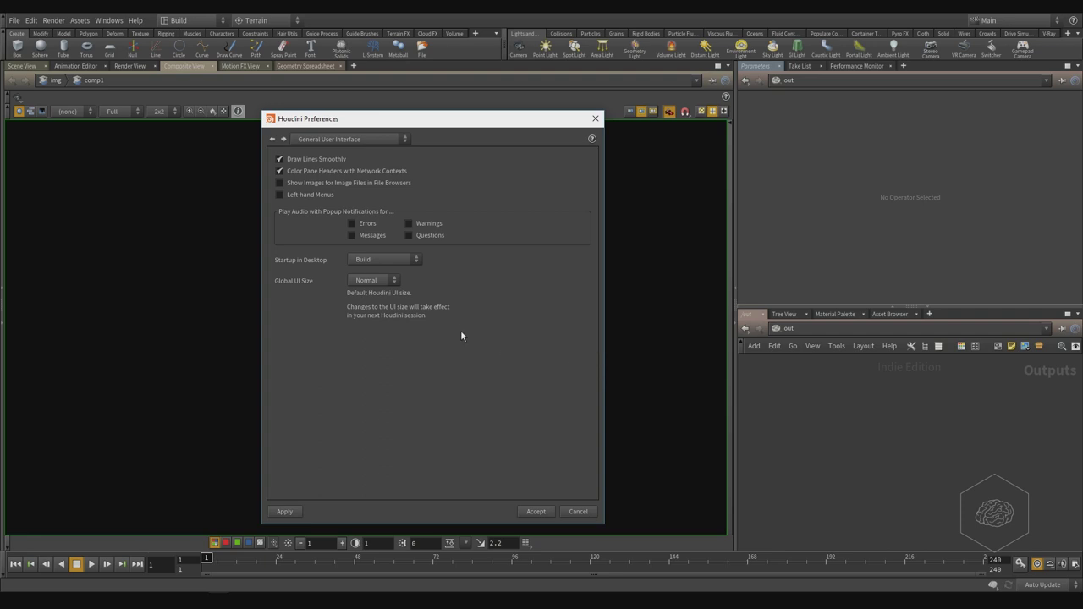
Set the Global UI Size to Small and apply the preference change
{"action": "left_click", "coordinate": [379, 282]}
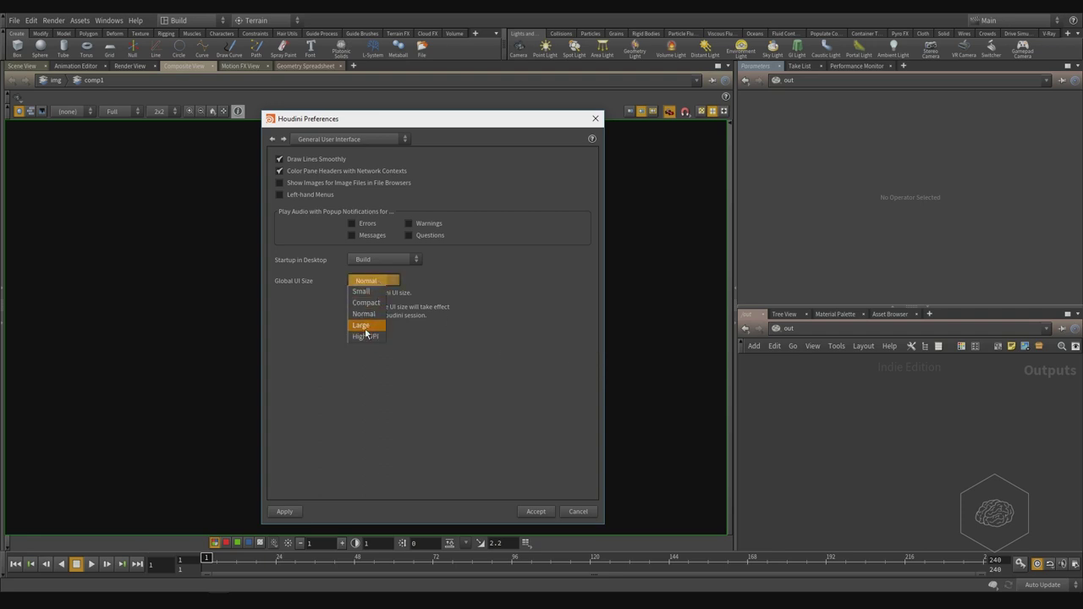
{"action": "left_click", "coordinate": [368, 292]}
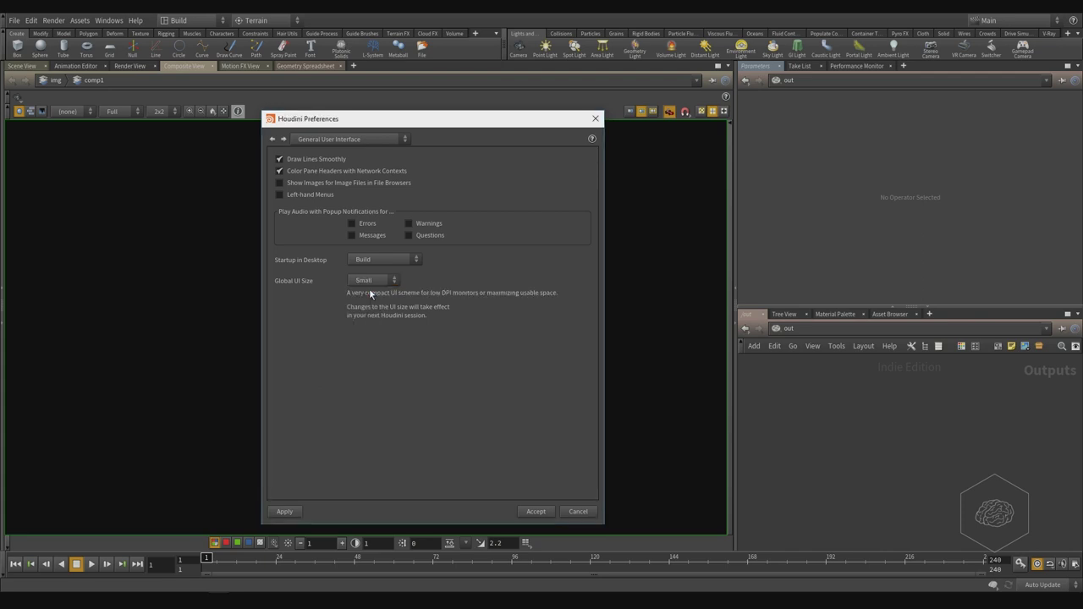
{"action": "left_click", "coordinate": [284, 511]}
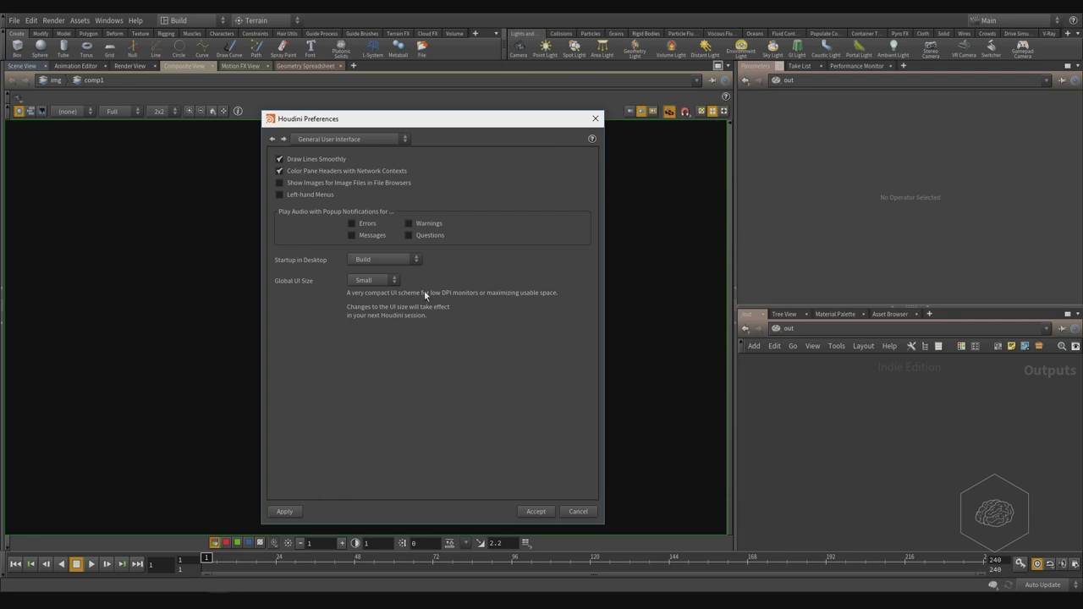
Set the Global UI Size to Normal and accept the preferences
{"action": "left_click", "coordinate": [363, 280]}
{"action": "left_click", "coordinate": [374, 321]}
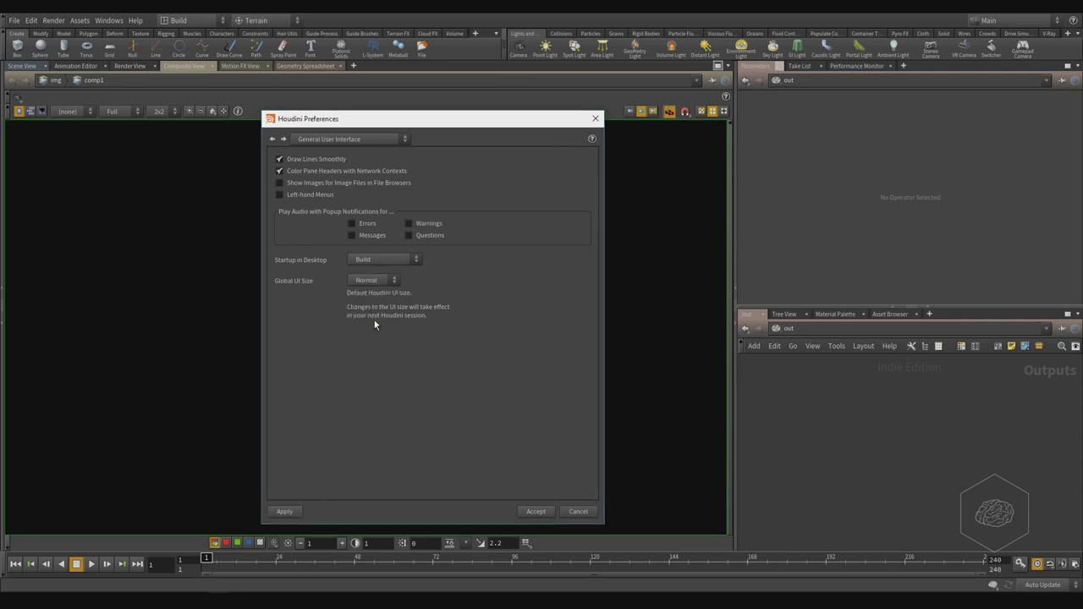
{"action": "left_click", "coordinate": [536, 511]}
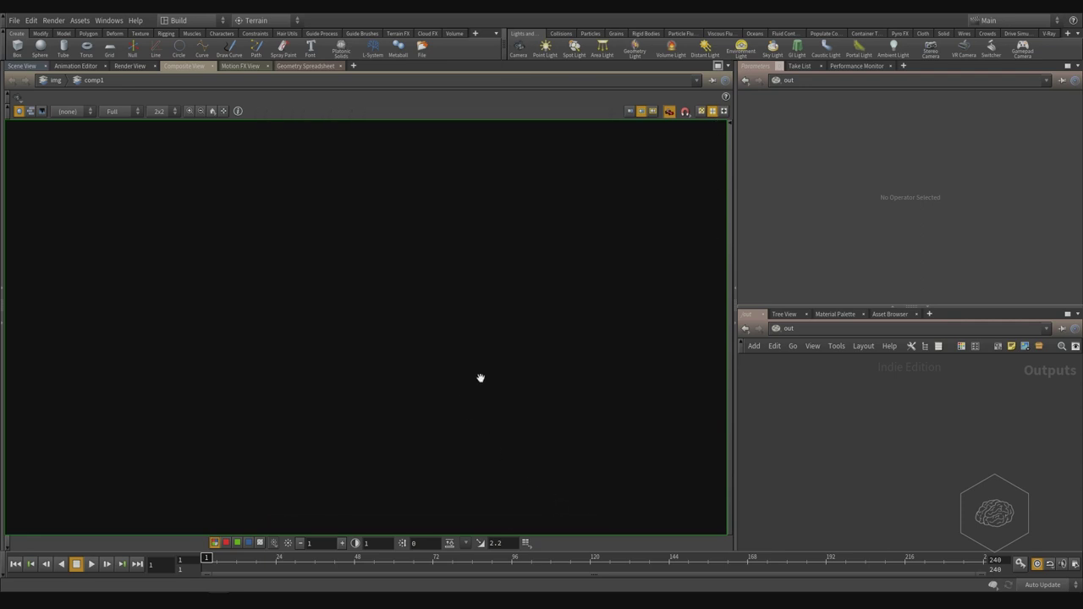
Show the Scene View, narrow it strongly to enlarge the neighbouring panes, and widen it again to just over half the window
{"action": "left_click", "coordinate": [23, 66]}
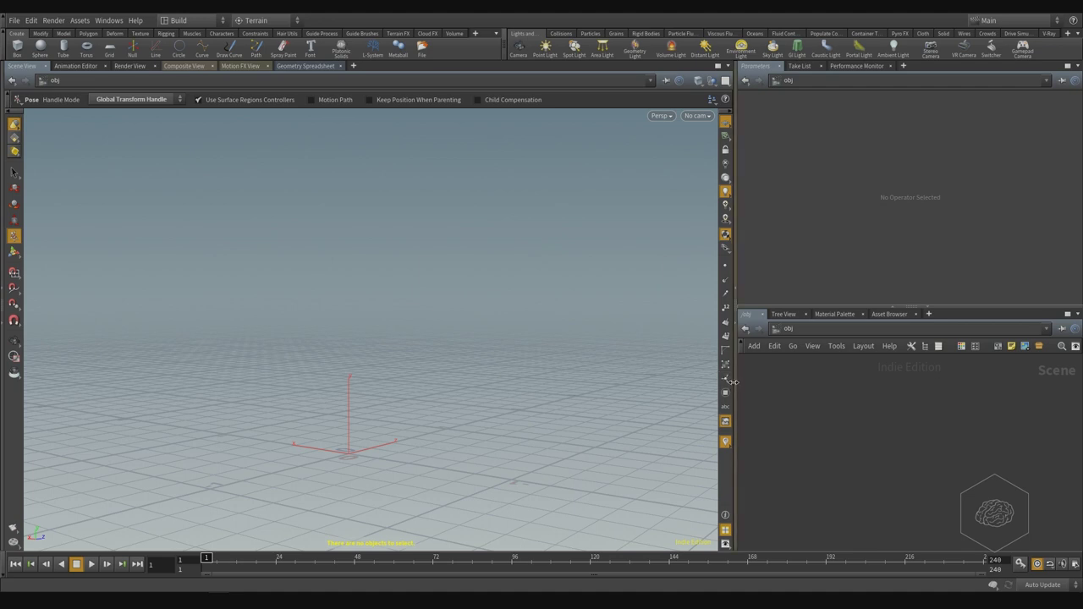
{"action": "left_click_drag", "start_coordinate": [735, 382], "coordinate": [359, 413]}
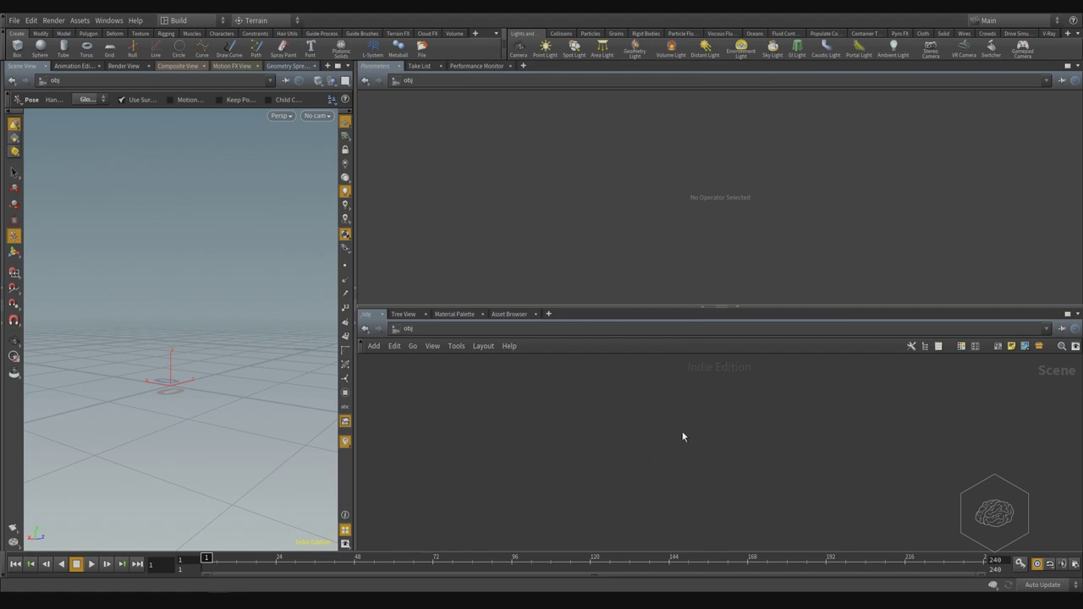
{"action": "left_click_drag", "start_coordinate": [353, 471], "coordinate": [591, 398]}
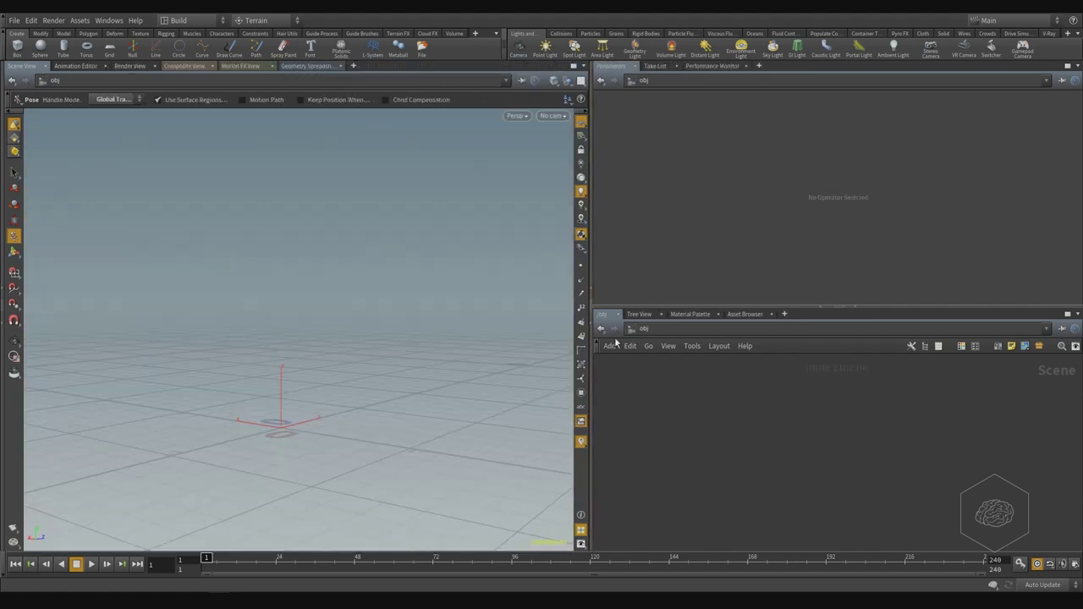
Collapse the Scene View pane completely and restore it
{"action": "left_click", "coordinate": [590, 289]}
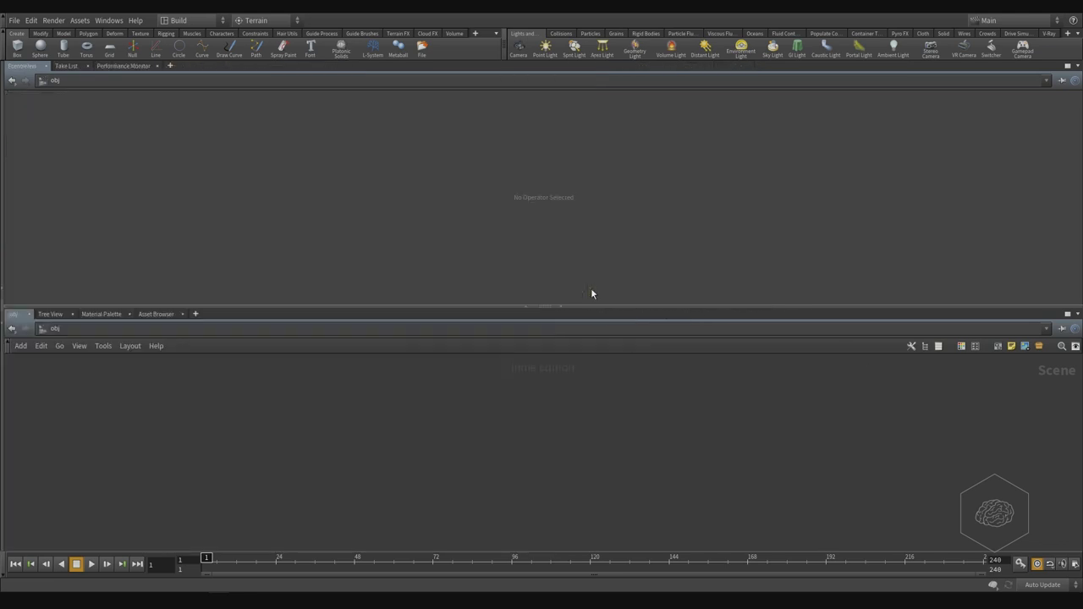
{"action": "left_click", "coordinate": [4, 282]}
{"action": "left_click", "coordinate": [311, 316]}
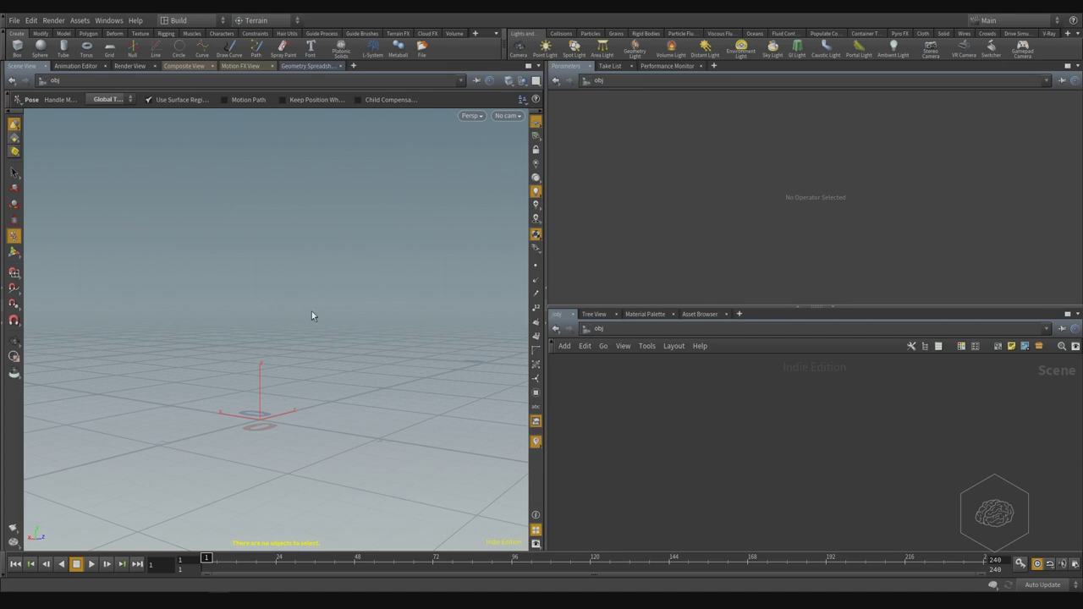
Collapse and restore the Parameters pane, and swap it with the network editor pane
{"action": "left_click", "coordinate": [799, 306]}
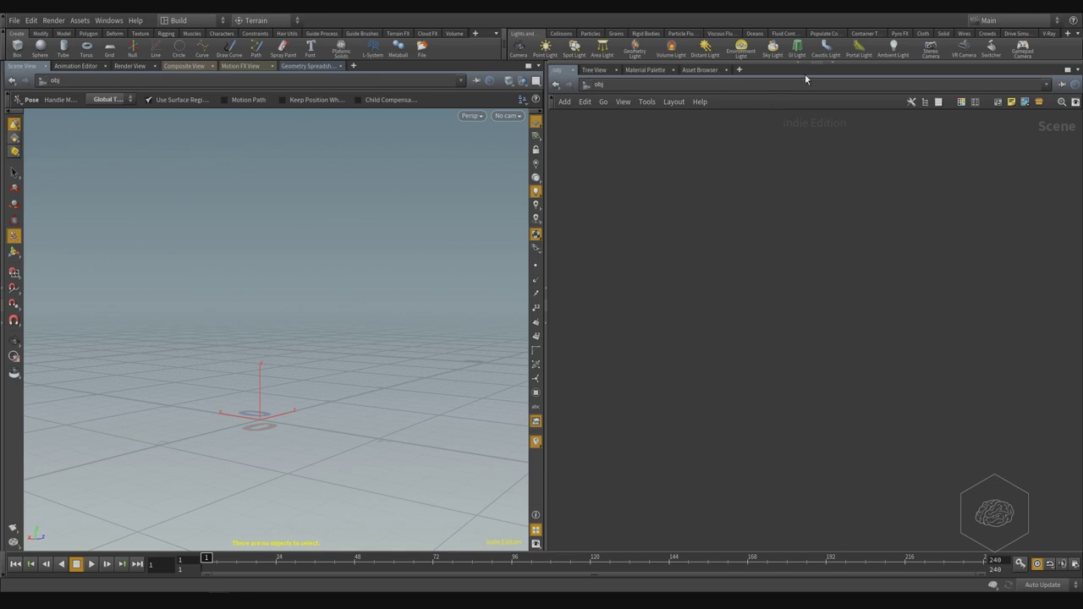
{"action": "left_click", "coordinate": [831, 65]}
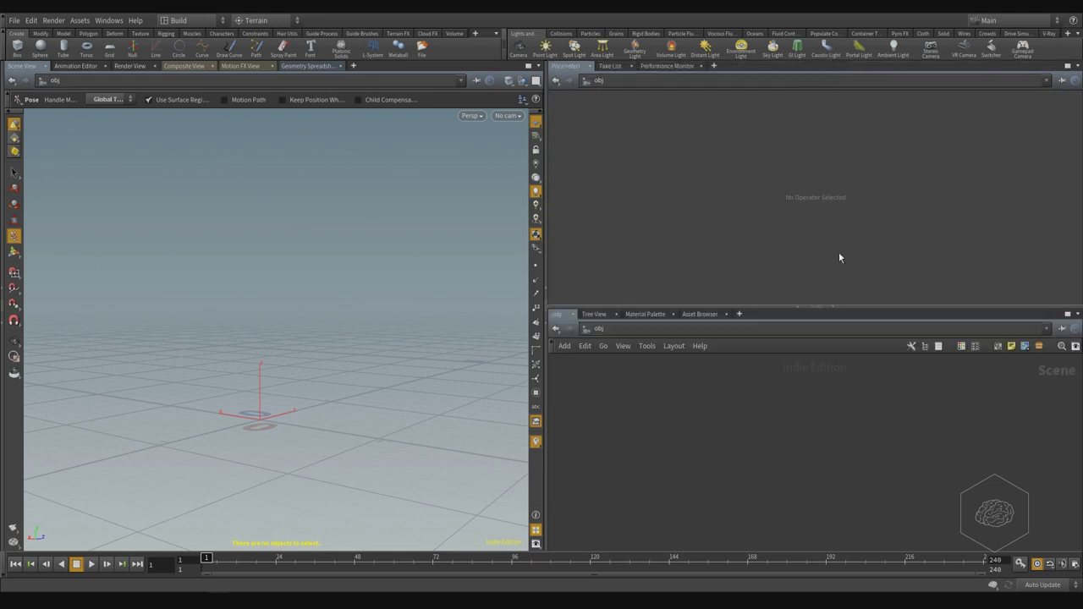
{"action": "left_click", "coordinate": [817, 314]}
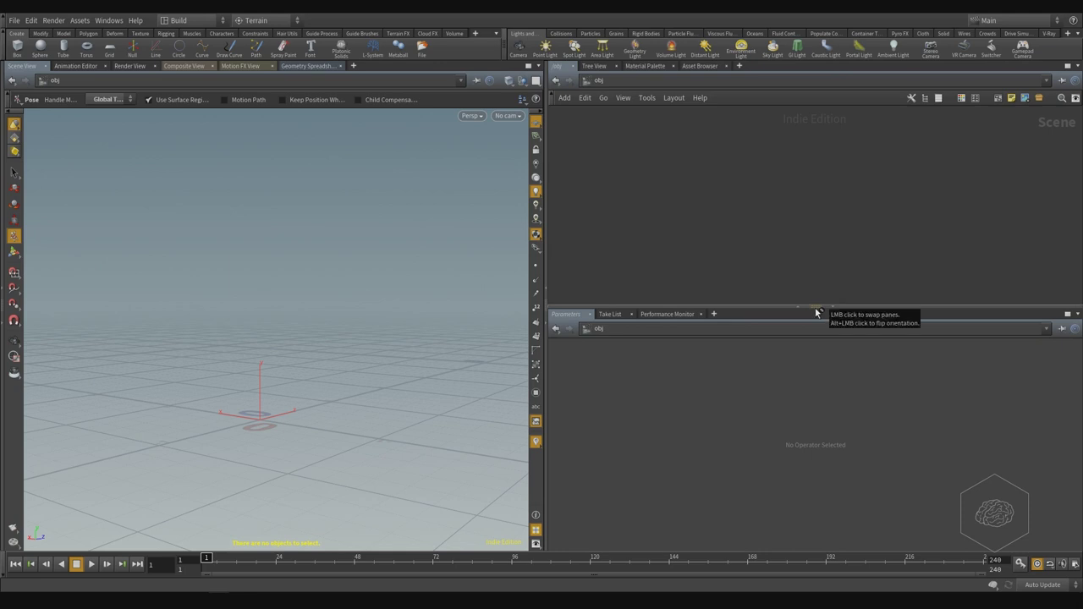
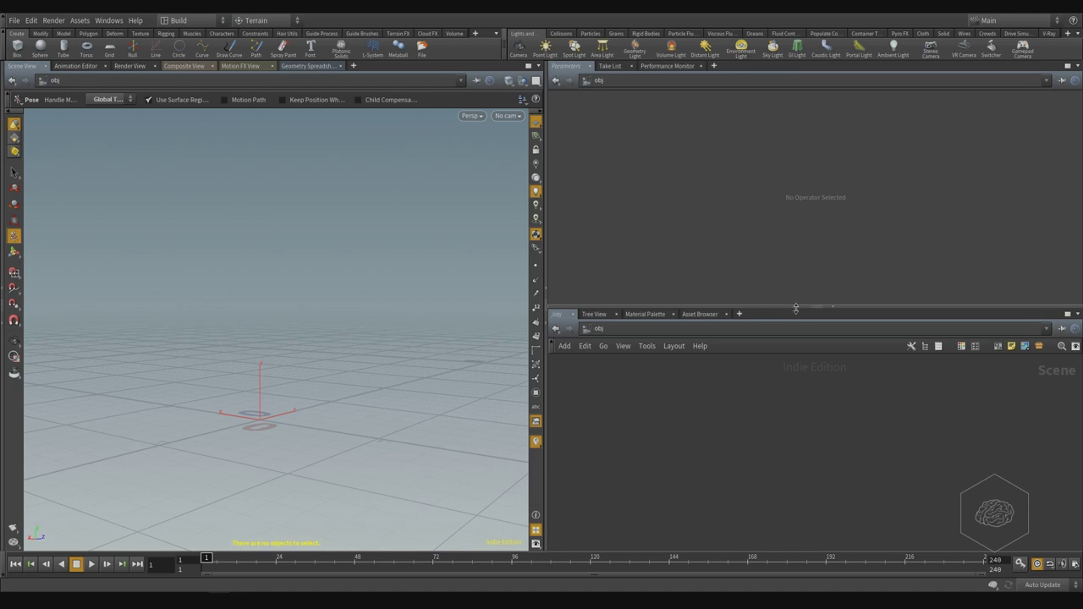
Split the network editor pane left/right into two side-by-side panes
{"action": "left_click", "coordinate": [1077, 314]}
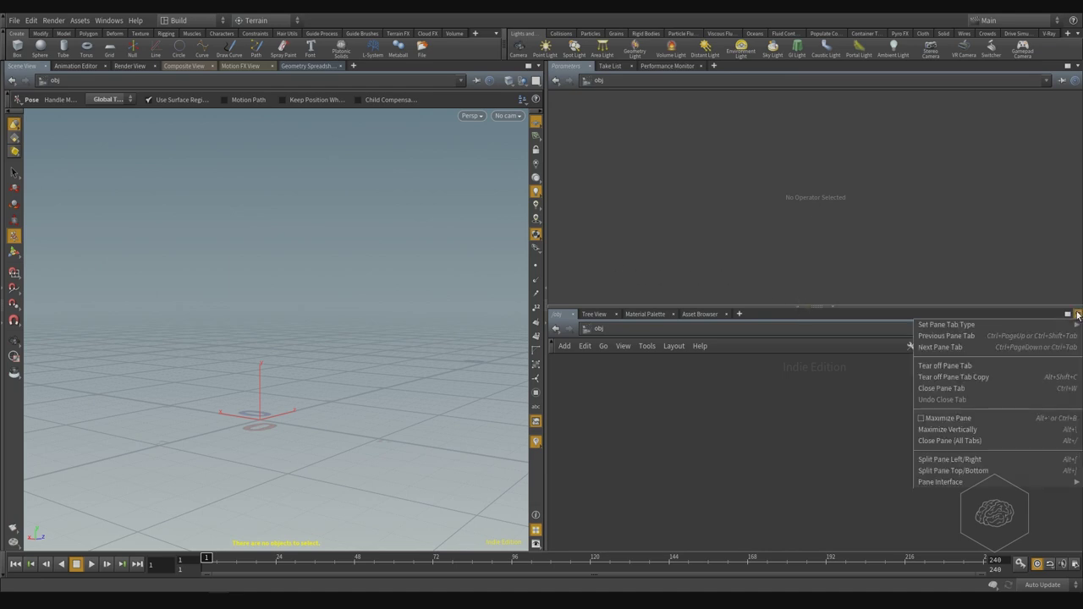
{"action": "left_click", "coordinate": [971, 458]}
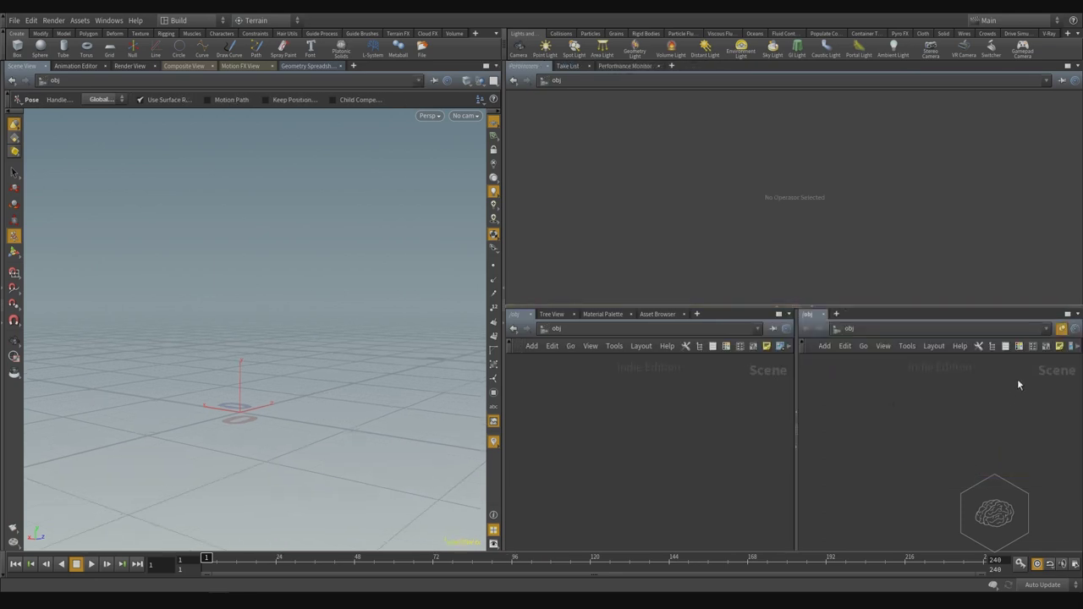
Try a top/bottom split of the new network editor pane and close the additional pane
{"action": "left_click", "coordinate": [1077, 314]}
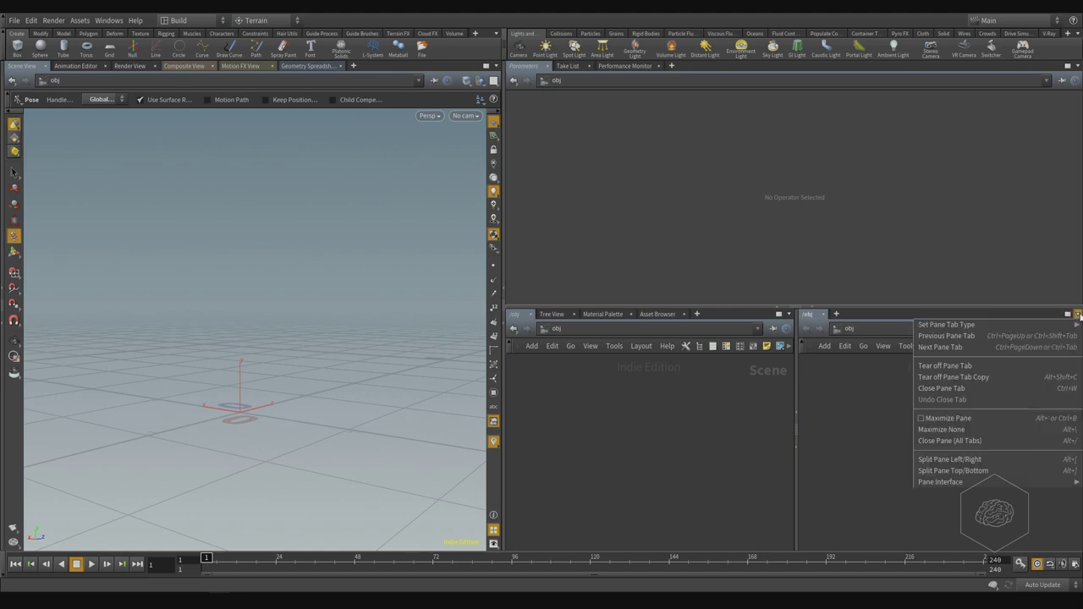
{"action": "left_click", "coordinate": [1002, 472]}
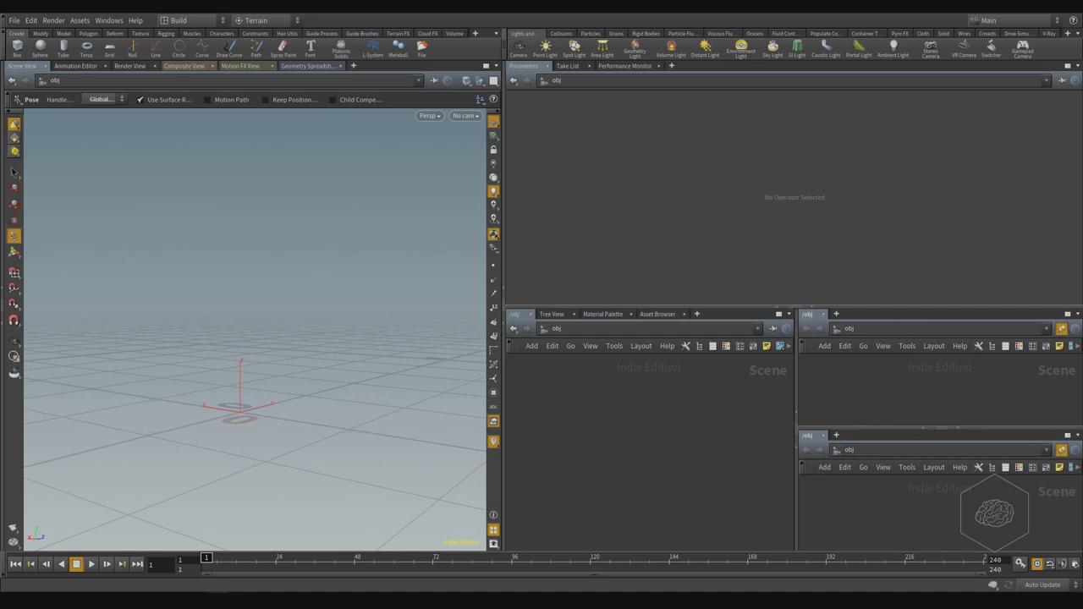
{"action": "left_click", "coordinate": [823, 436]}
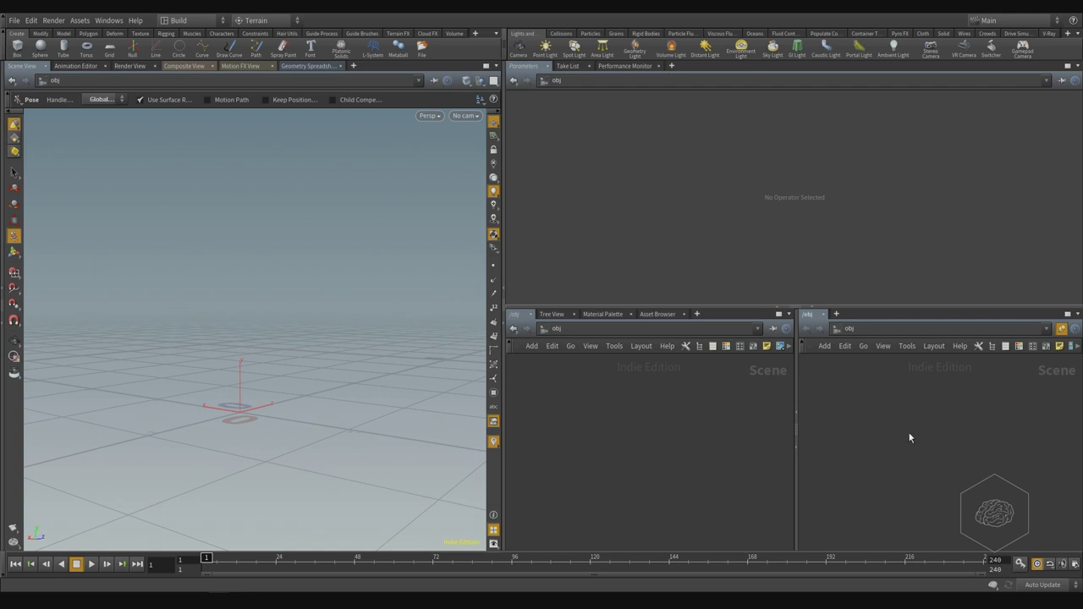
Split the Parameters pane left/right into two side-by-side panes
{"action": "left_click", "coordinate": [1067, 66]}
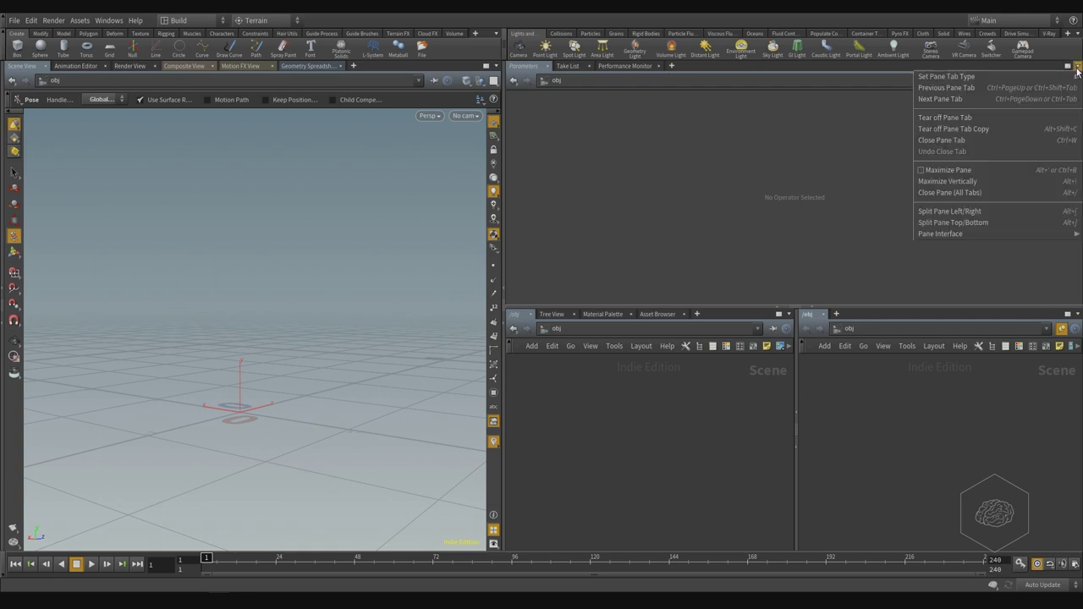
{"action": "left_click", "coordinate": [1027, 213]}
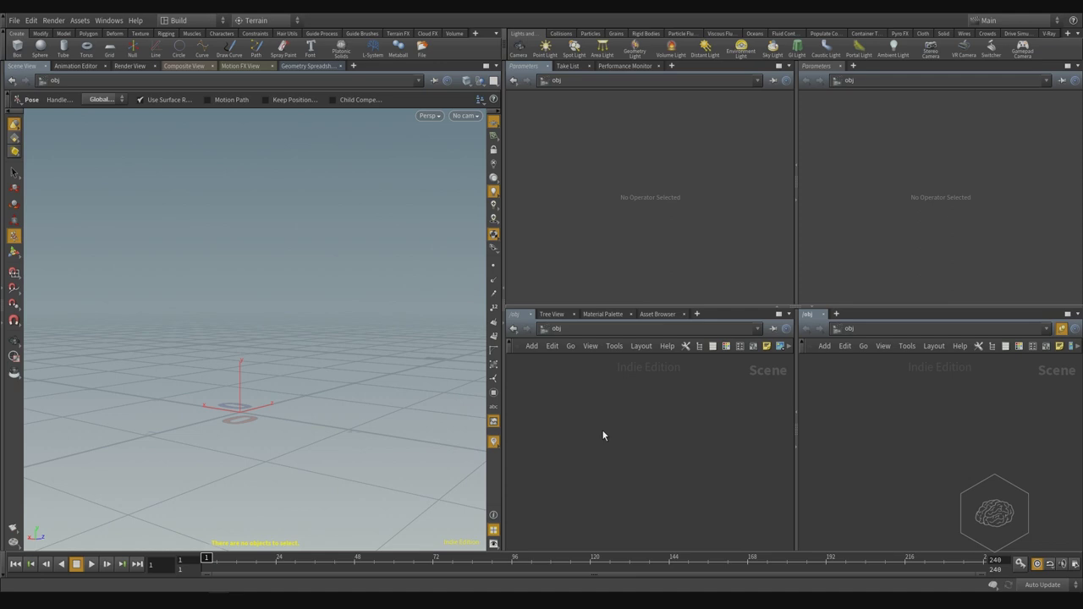
Add a Box node to the original network editor's obj network and inspect the cube from above in the Scene View
{"action": "key", "text": "Tab"}
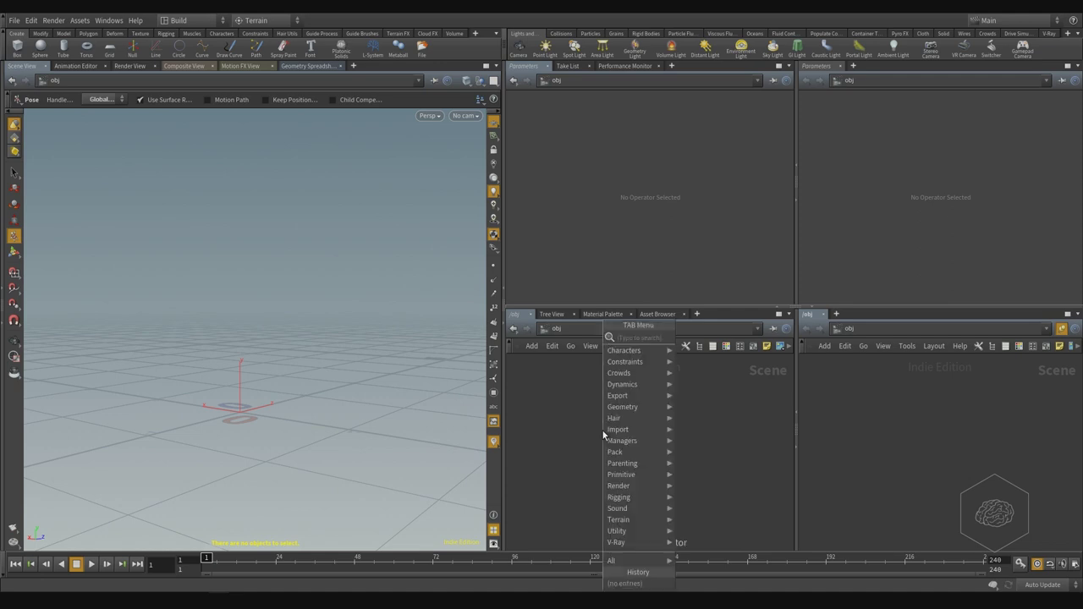
{"action": "type", "text": "box"}
{"action": "key", "text": "Return"}
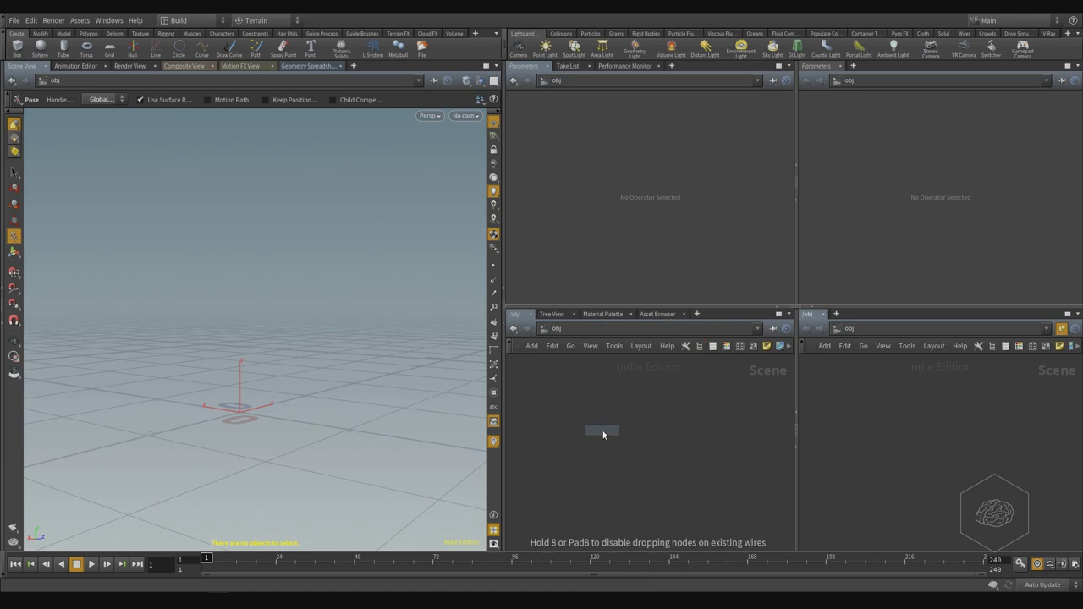
{"action": "left_click", "coordinate": [603, 431]}
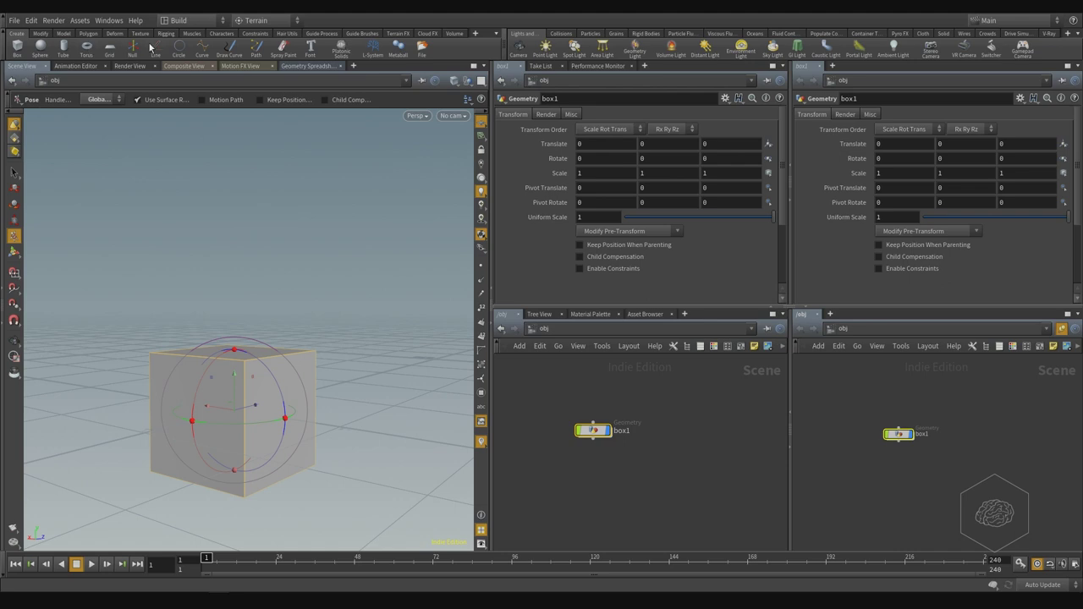
{"action": "key", "text": "Escape"}
{"action": "left_click_drag", "start_coordinate": [261, 259], "coordinate": [265, 171]}
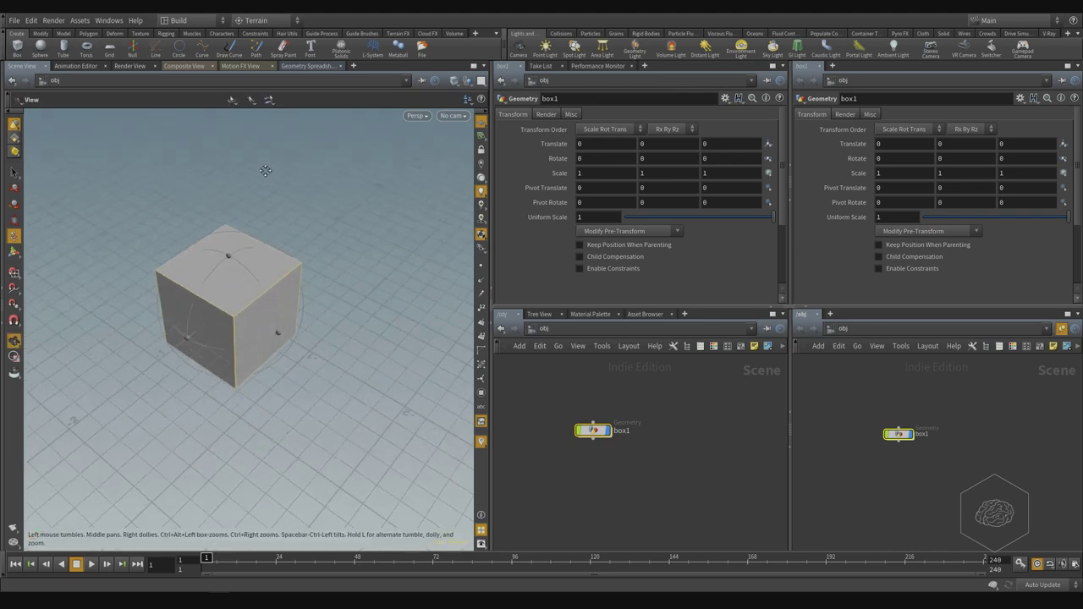
{"action": "scroll", "coordinate": [273, 198], "scroll_direction": "up", "scroll_amount": 3}
{"action": "middle_click_drag", "start_coordinate": [380, 234], "coordinate": [382, 204]}
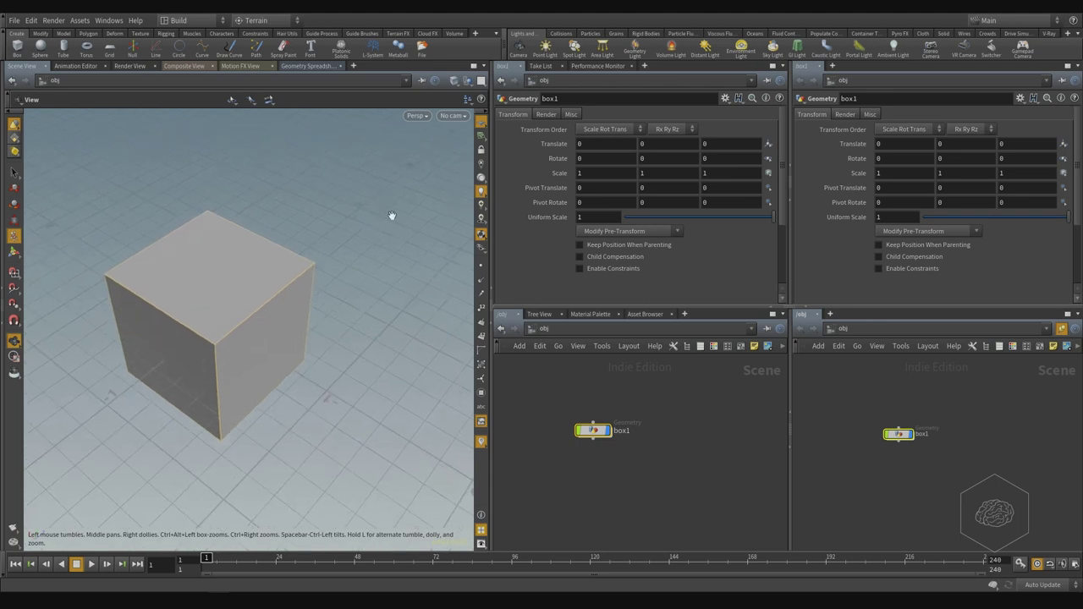
{"action": "key", "text": "Return"}
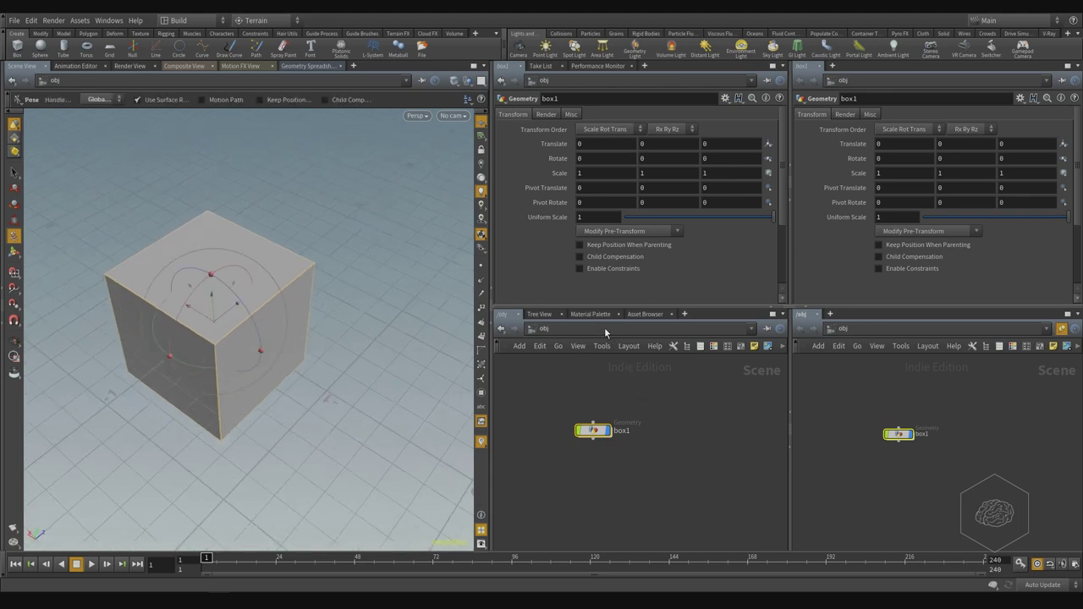
Examine the box1 node at different magnifications in each of the two network editors
{"action": "left_click_drag", "start_coordinate": [680, 390], "coordinate": [571, 471]}
{"action": "scroll", "coordinate": [562, 438], "scroll_direction": "up", "scroll_amount": 3}
{"action": "scroll", "coordinate": [668, 397], "scroll_direction": "up", "scroll_amount": 2}
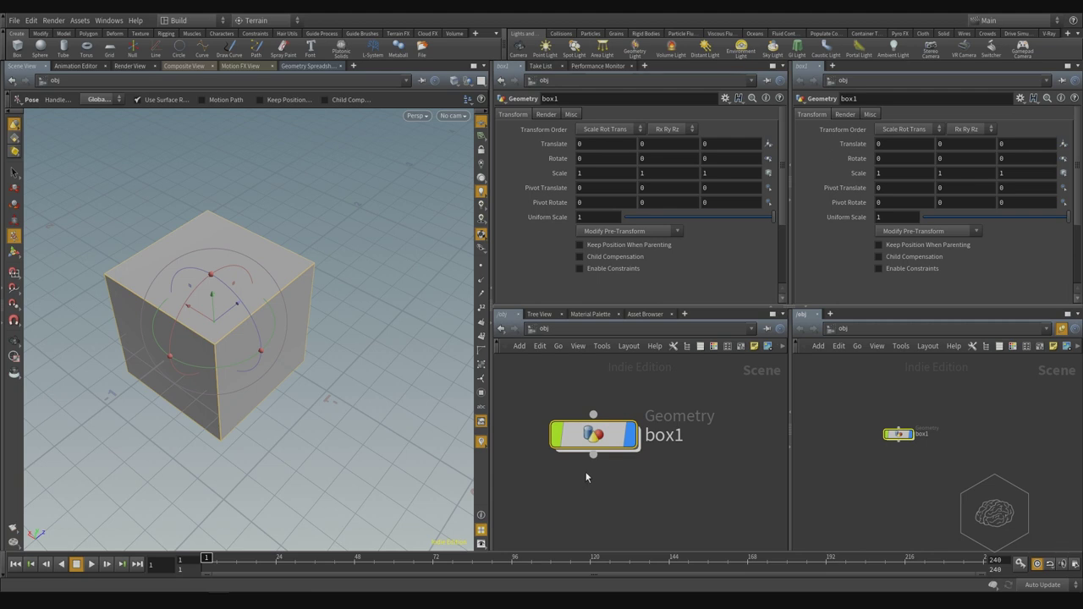
{"action": "mouse_move", "coordinate": [592, 439]}
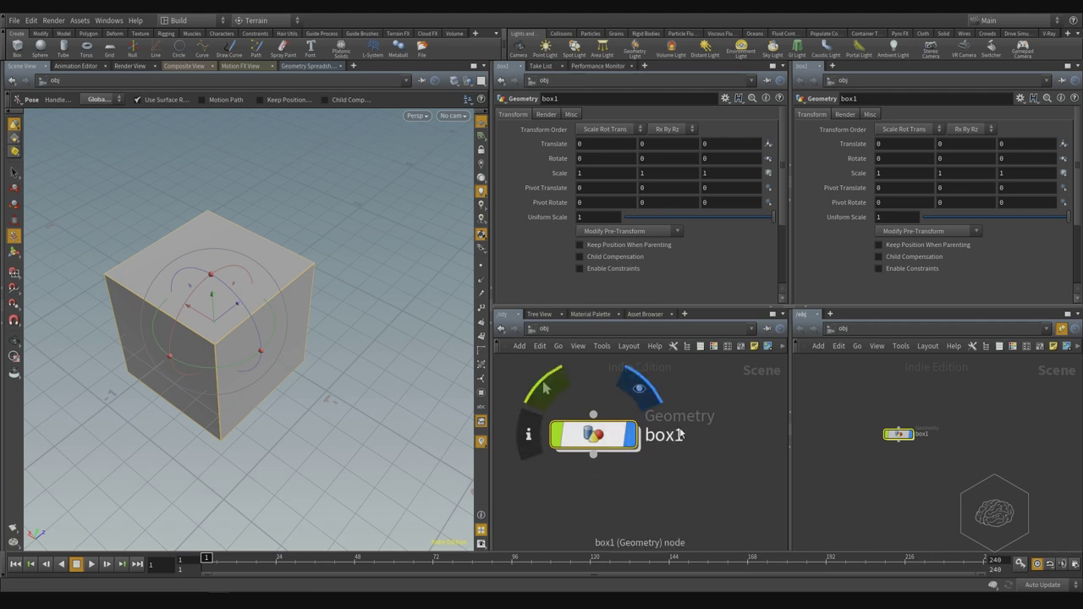
{"action": "scroll", "coordinate": [864, 420], "scroll_direction": "up", "scroll_amount": 2}
{"action": "mouse_move", "coordinate": [863, 418]}
{"action": "middle_mouse_down"}
{"action": "mouse_move", "coordinate": [971, 413]}
{"action": "mouse_move", "coordinate": [719, 406]}
{"action": "mouse_move", "coordinate": [964, 405]}
{"action": "mouse_move", "coordinate": [856, 405]}
{"action": "middle_mouse_up"}
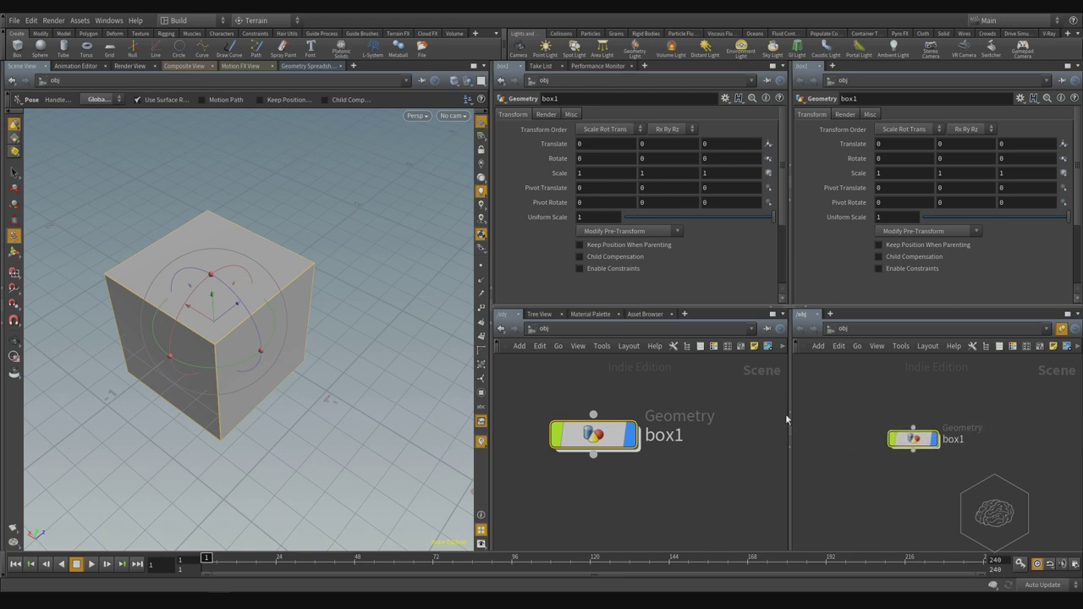
{"action": "scroll", "coordinate": [880, 440], "scroll_direction": "down", "scroll_amount": 1}
{"action": "scroll", "coordinate": [930, 461], "scroll_direction": "up", "scroll_amount": 2}
Enter the box1 geometry network in the original network editor and in the pinned one
{"action": "mouse_move", "coordinate": [580, 433]}
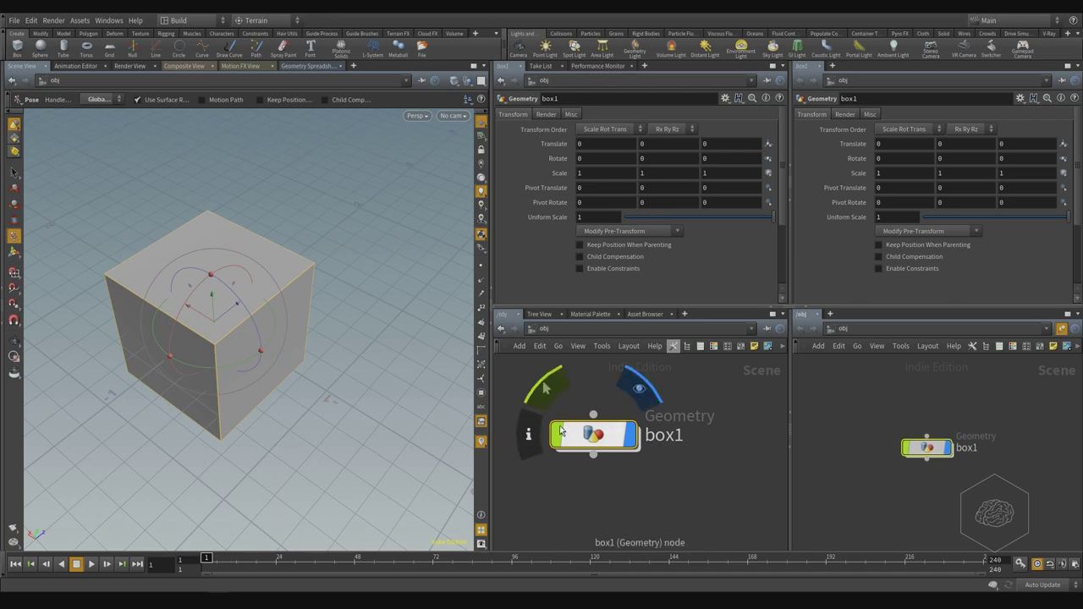
{"action": "middle_click_drag", "start_coordinate": [584, 434], "coordinate": [597, 437]}
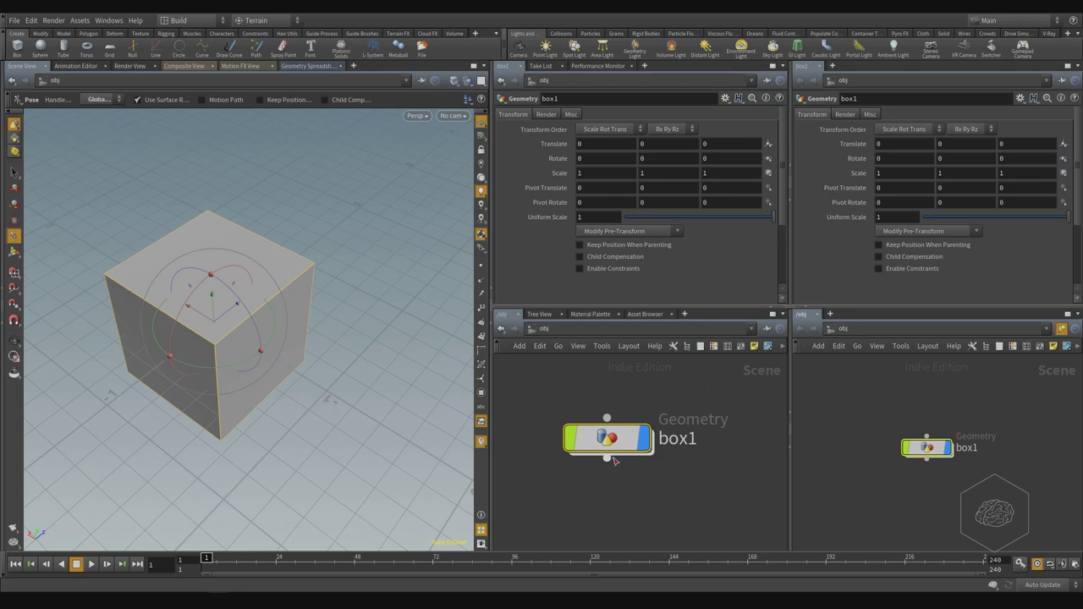
{"action": "mouse_move", "coordinate": [606, 444]}
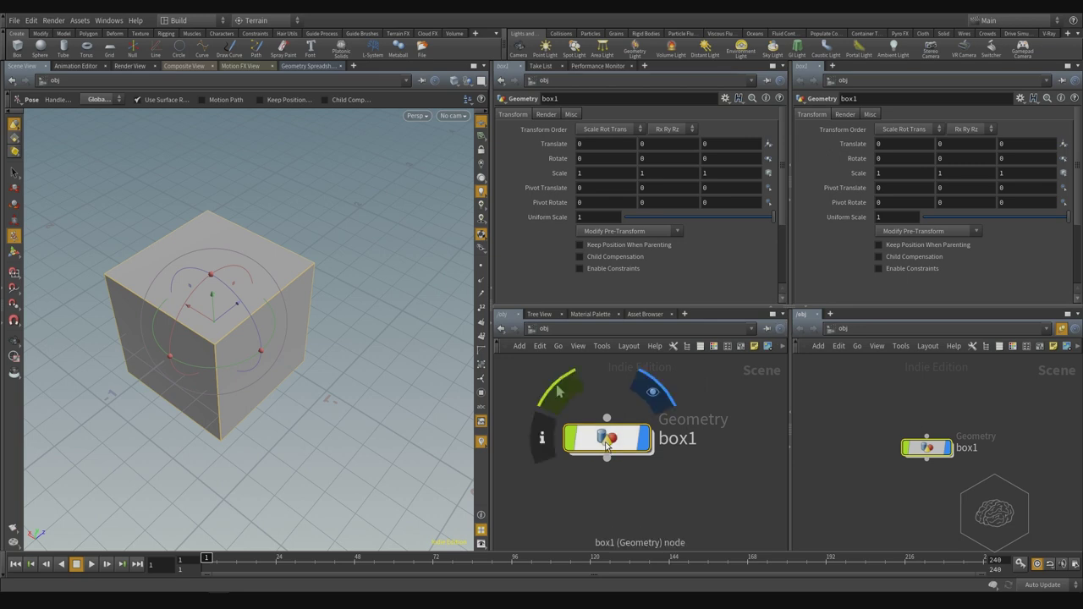
{"action": "double_click", "coordinate": [606, 440]}
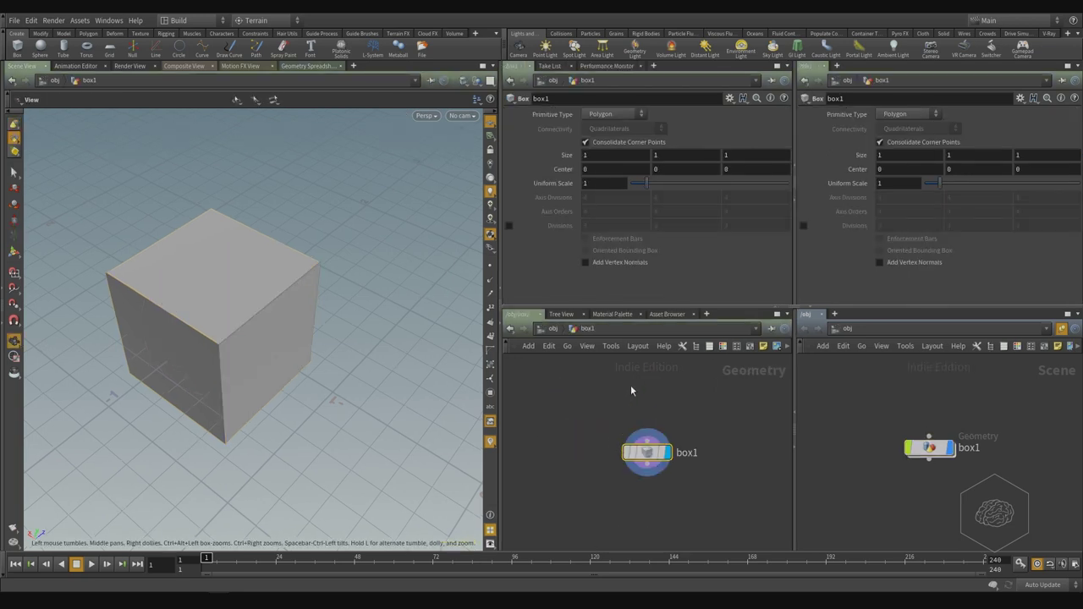
{"action": "double_click", "coordinate": [931, 448]}
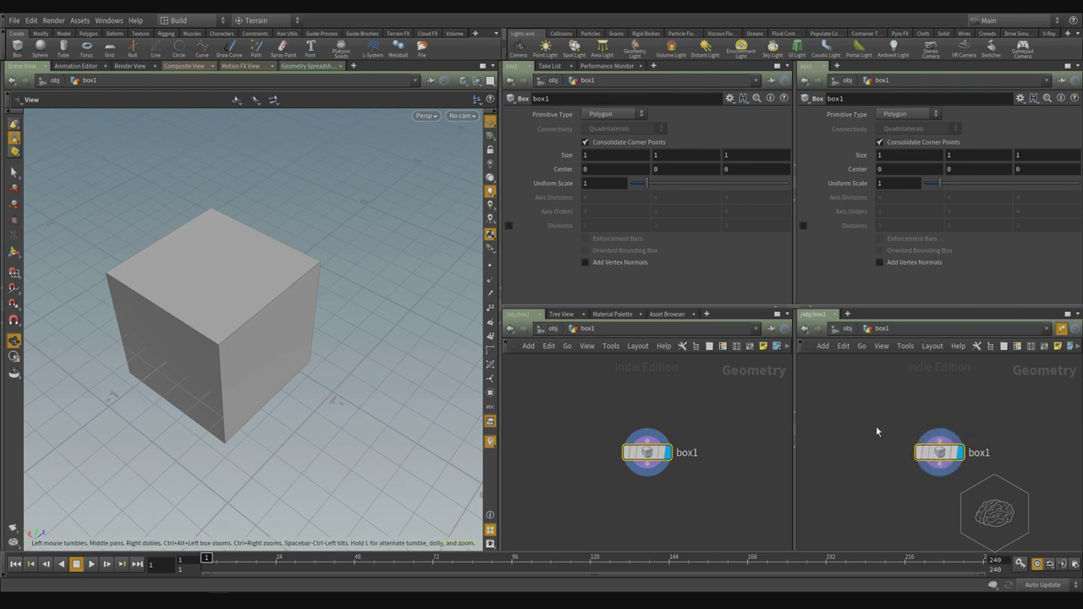
Return the original network editor to the obj level, and toggle the second editor's pin to bring it to obj too
{"action": "left_click", "coordinate": [510, 330]}
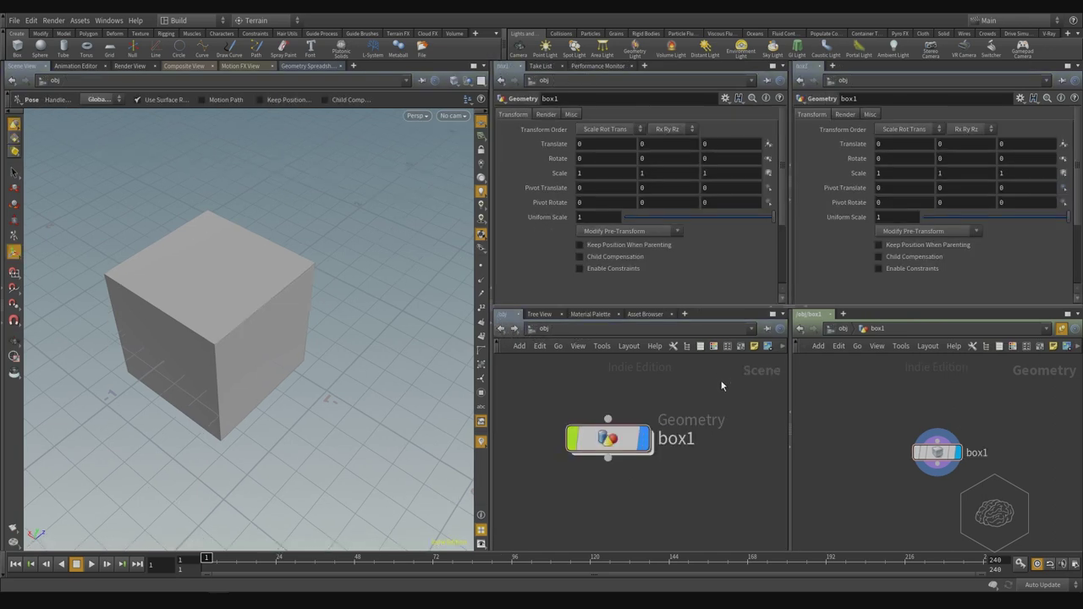
{"action": "left_click_drag", "start_coordinate": [344, 323], "coordinate": [290, 364]}
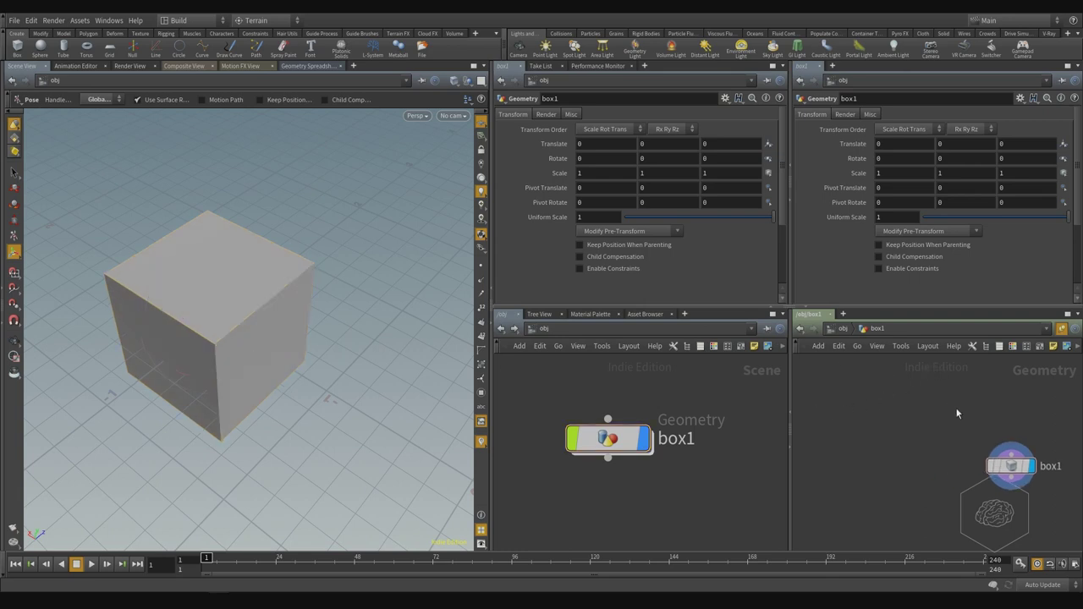
{"action": "left_click", "coordinate": [1062, 330]}
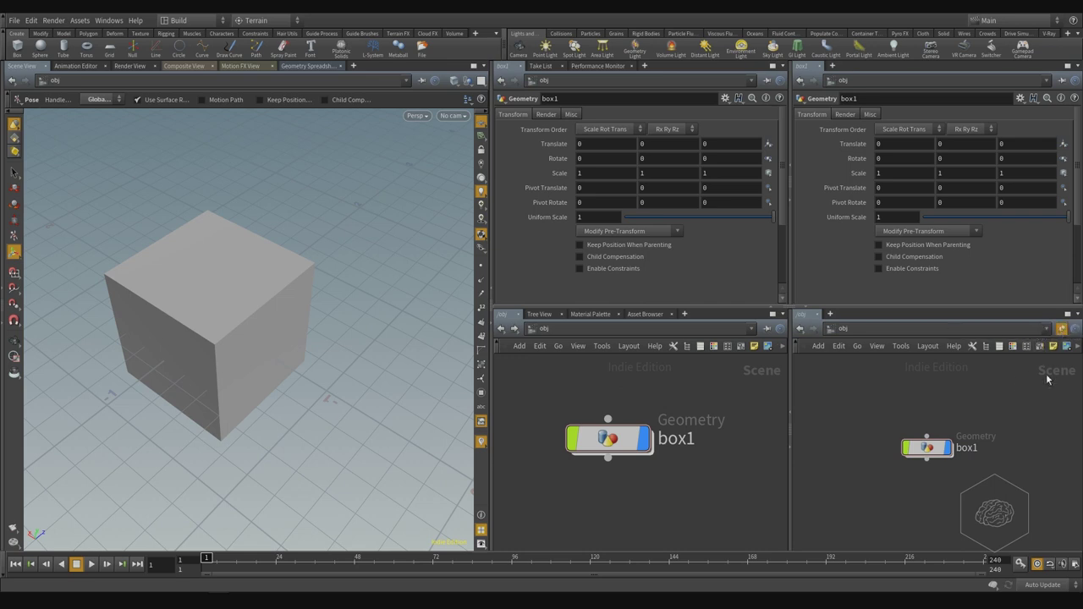
Enter the box1 geometry network in the original network editor with the second editor pinned at obj, and unpin the second editor
{"action": "left_click", "coordinate": [1062, 329]}
{"action": "double_click", "coordinate": [592, 440]}
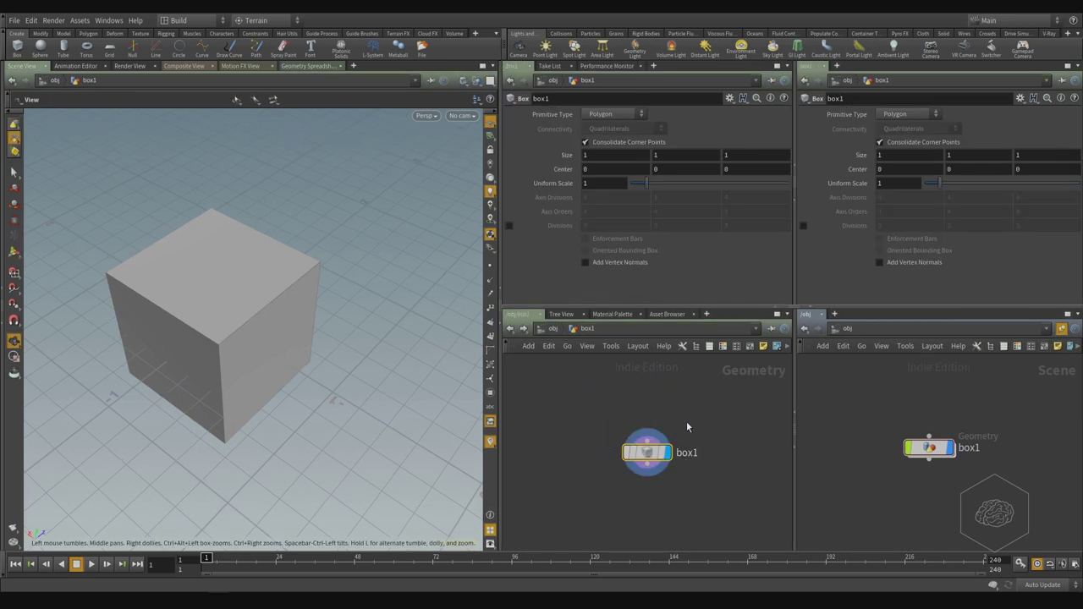
{"action": "left_click", "coordinate": [1062, 328]}
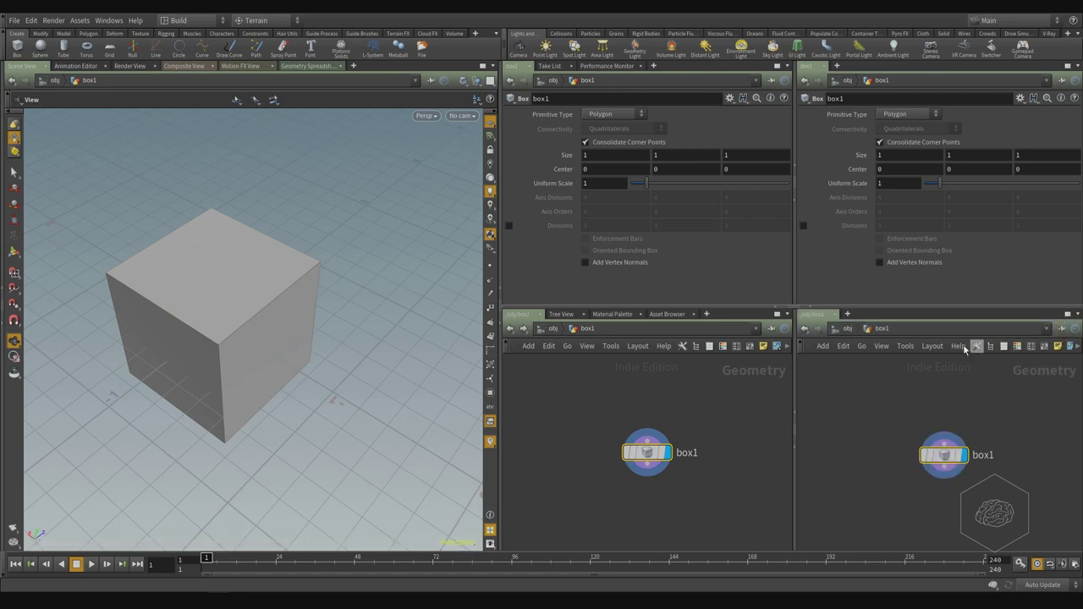
Return both unpinned network editors from box1 to the obj level
{"action": "left_click", "coordinate": [1044, 346]}
{"action": "left_click", "coordinate": [561, 330]}
{"action": "left_click", "coordinate": [559, 330]}
{"action": "left_click", "coordinate": [553, 329]}
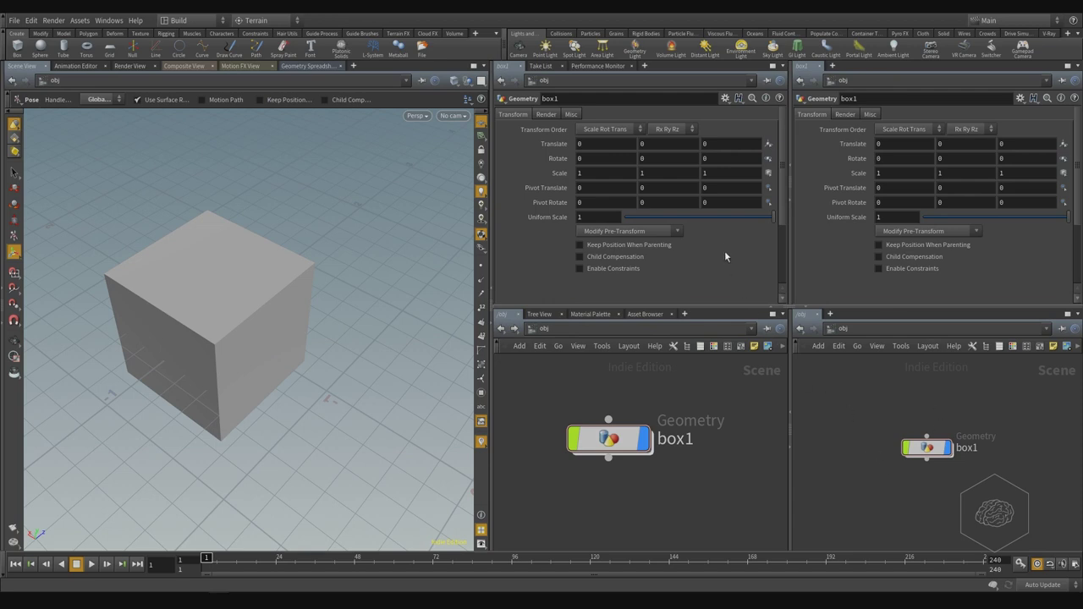
Move the box1 node within the original editor's obj network, and enter and leave its geometry network
{"action": "left_click", "coordinate": [611, 441]}
{"action": "left_click_drag", "start_coordinate": [612, 440], "coordinate": [663, 429]}
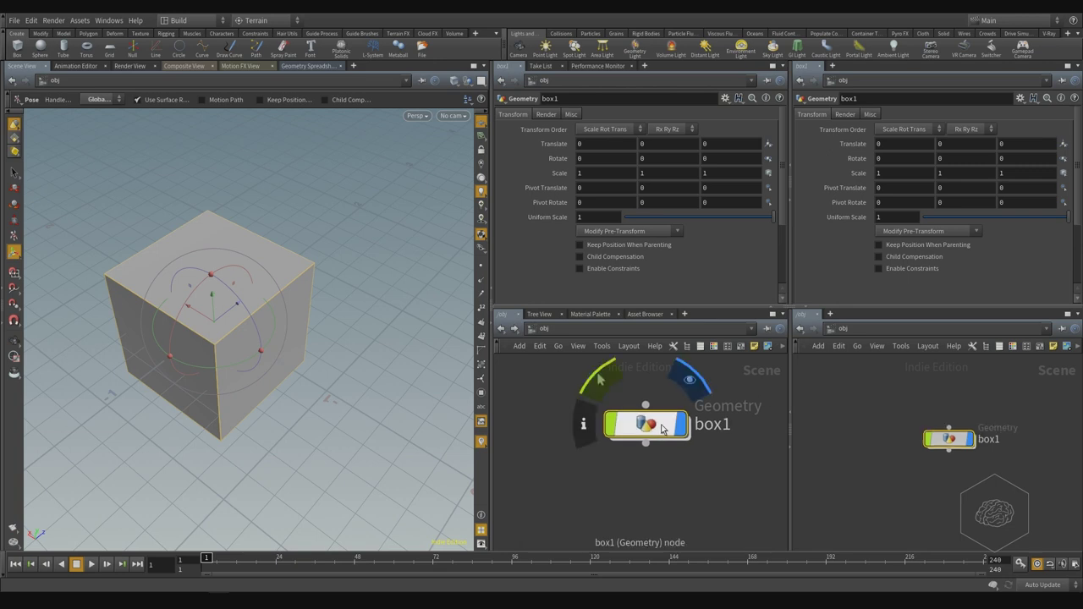
{"action": "double_click", "coordinate": [663, 429]}
{"action": "left_click_drag", "start_coordinate": [742, 381], "coordinate": [622, 481]}
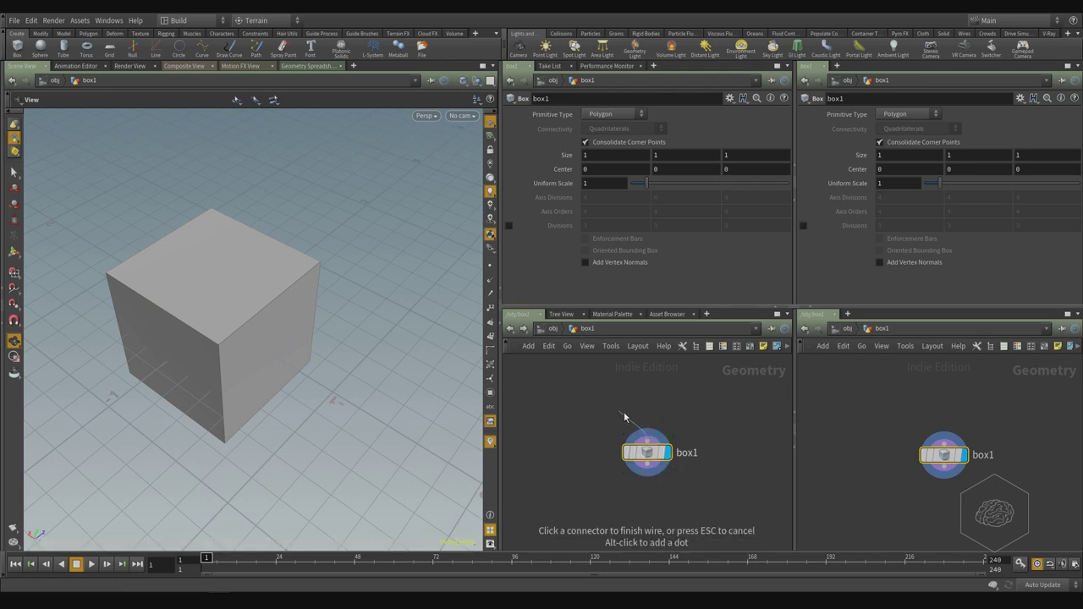
{"action": "left_click", "coordinate": [552, 328]}
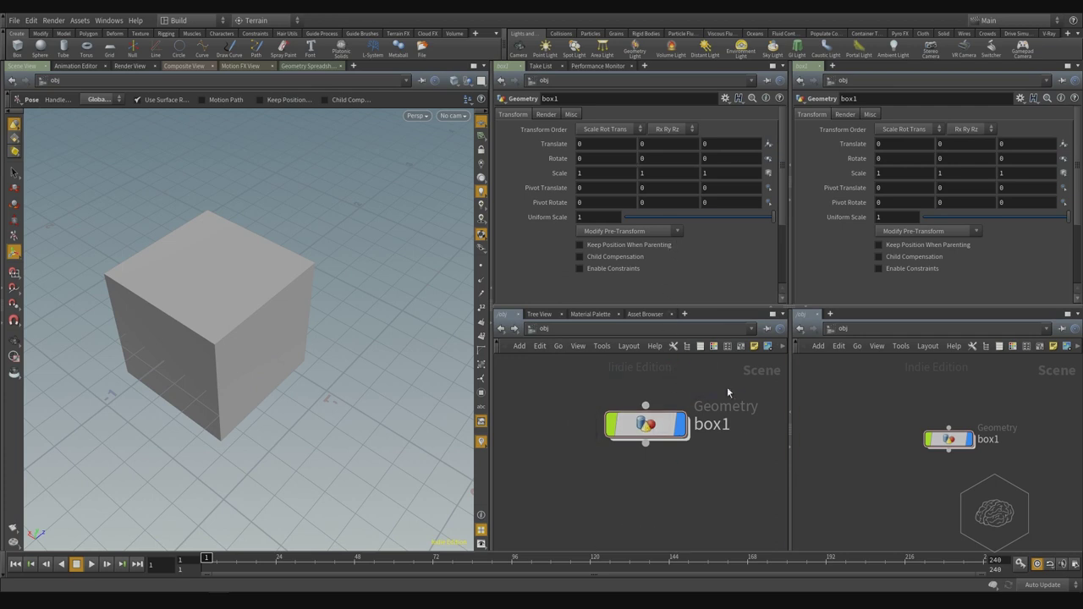
{"action": "middle_click_drag", "start_coordinate": [769, 474], "coordinate": [658, 515]}
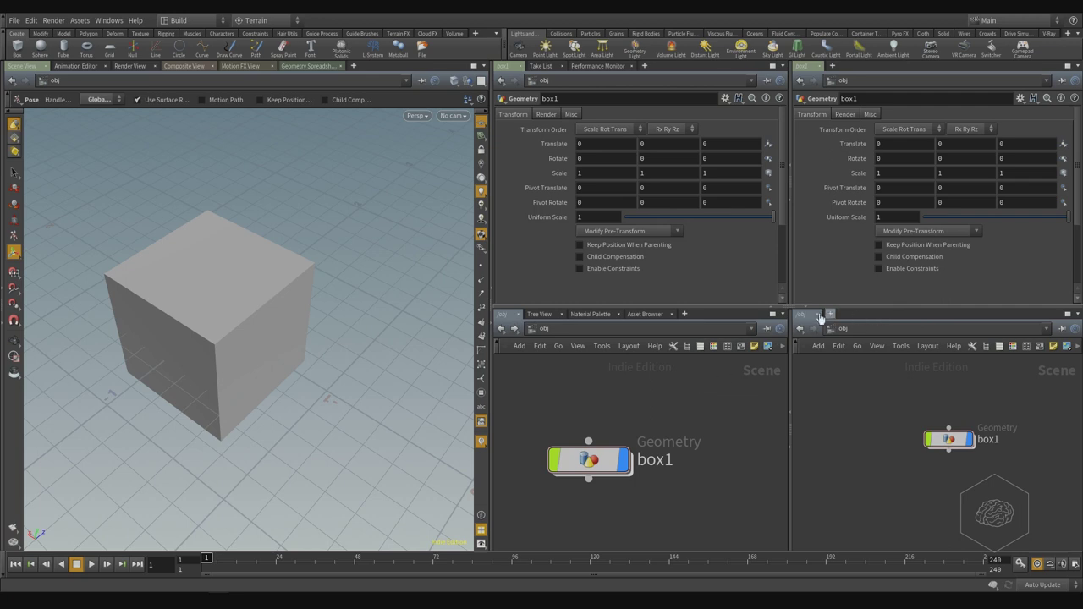
Assign the original network editor and the parameter pane above it to link group 1
{"action": "left_click", "coordinate": [766, 328]}
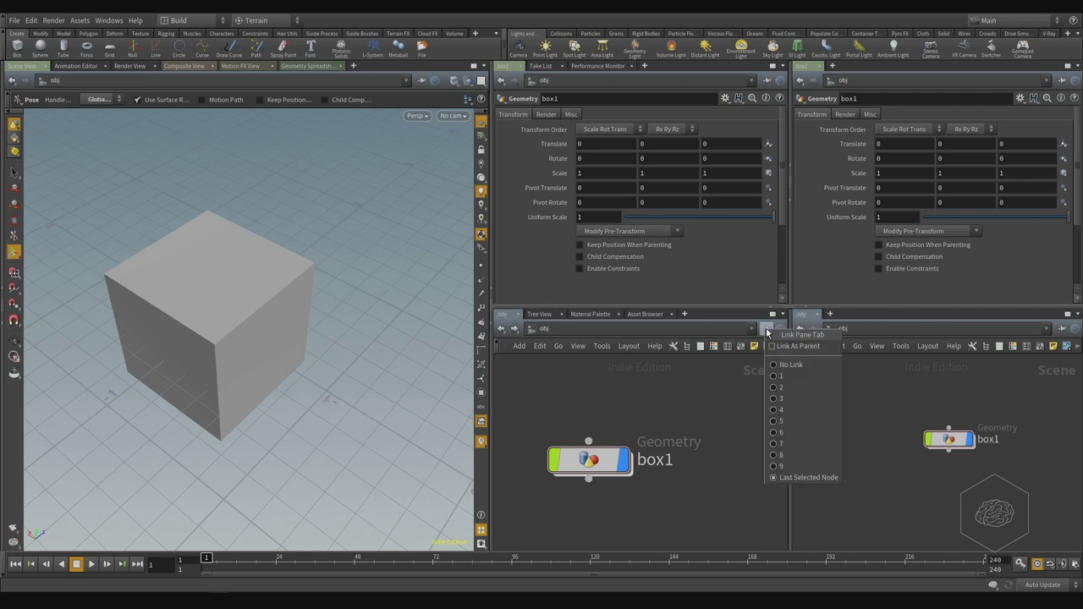
{"action": "left_click", "coordinate": [824, 377]}
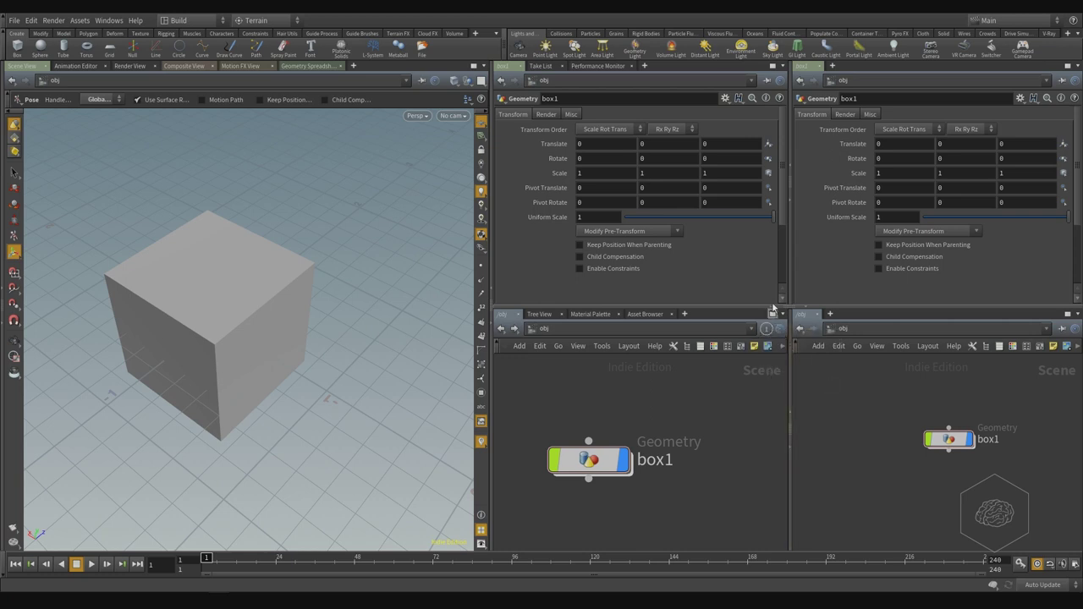
{"action": "left_click", "coordinate": [766, 80]}
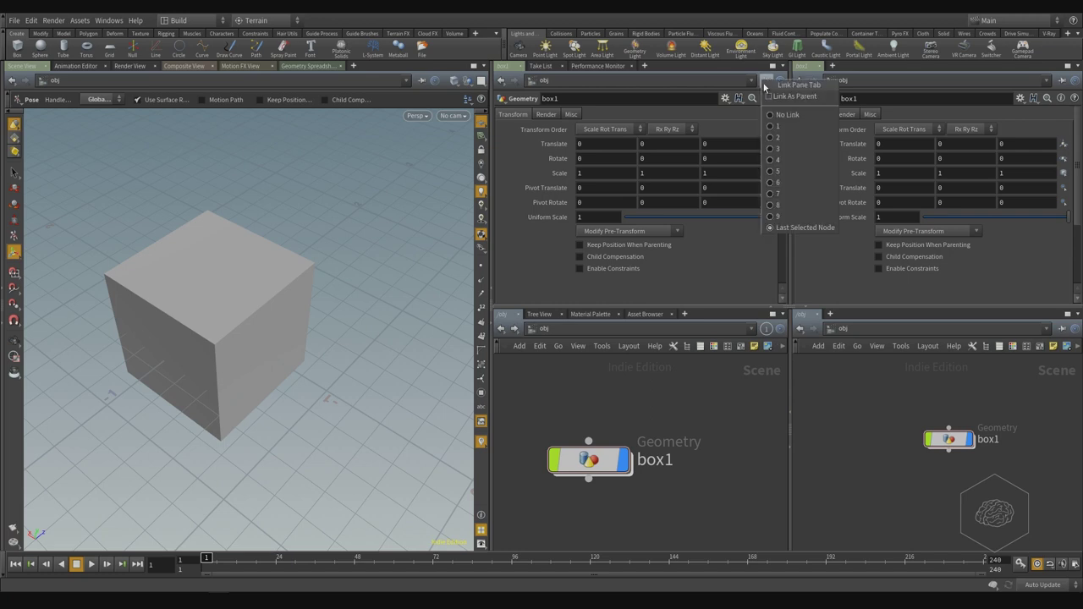
{"action": "left_click", "coordinate": [776, 128]}
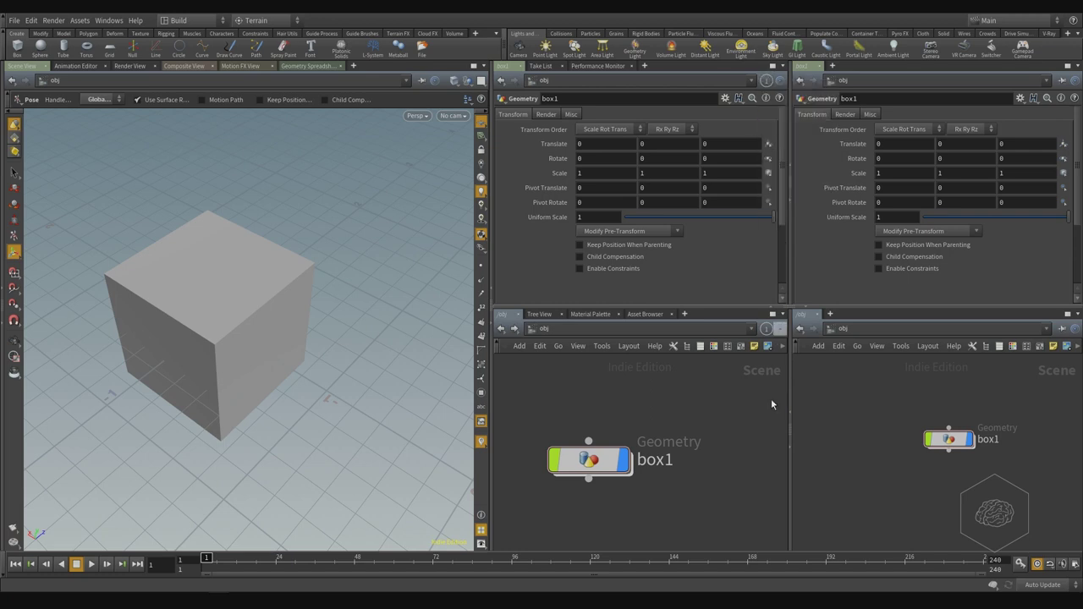
Assign the second parameter pane and the second network editor to link group 2
{"action": "left_click", "coordinate": [1073, 81]}
{"action": "left_click", "coordinate": [1016, 137]}
{"action": "left_click", "coordinate": [1074, 328]}
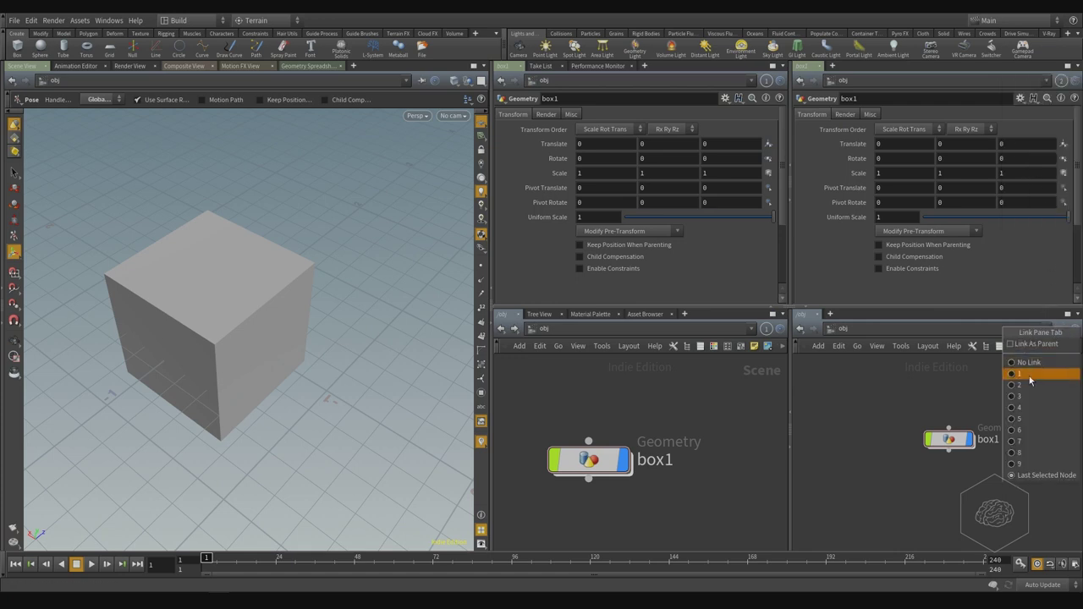
{"action": "left_click", "coordinate": [1027, 387]}
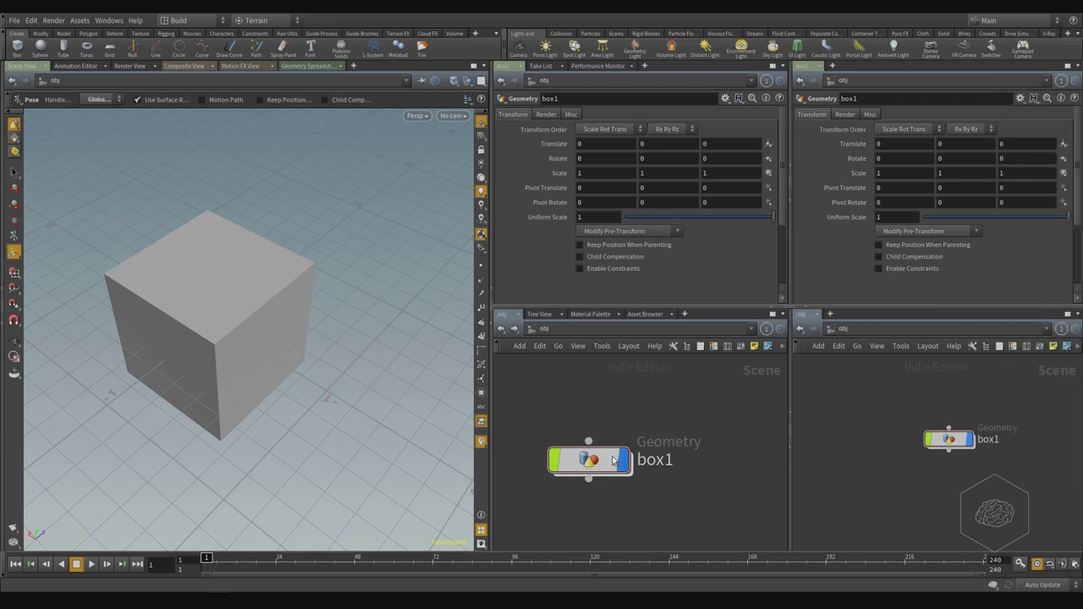
Move the box1 node in the group 1 network editor and enter its geometry network there
{"action": "left_click_drag", "start_coordinate": [587, 466], "coordinate": [637, 449]}
{"action": "mouse_move", "coordinate": [639, 449]}
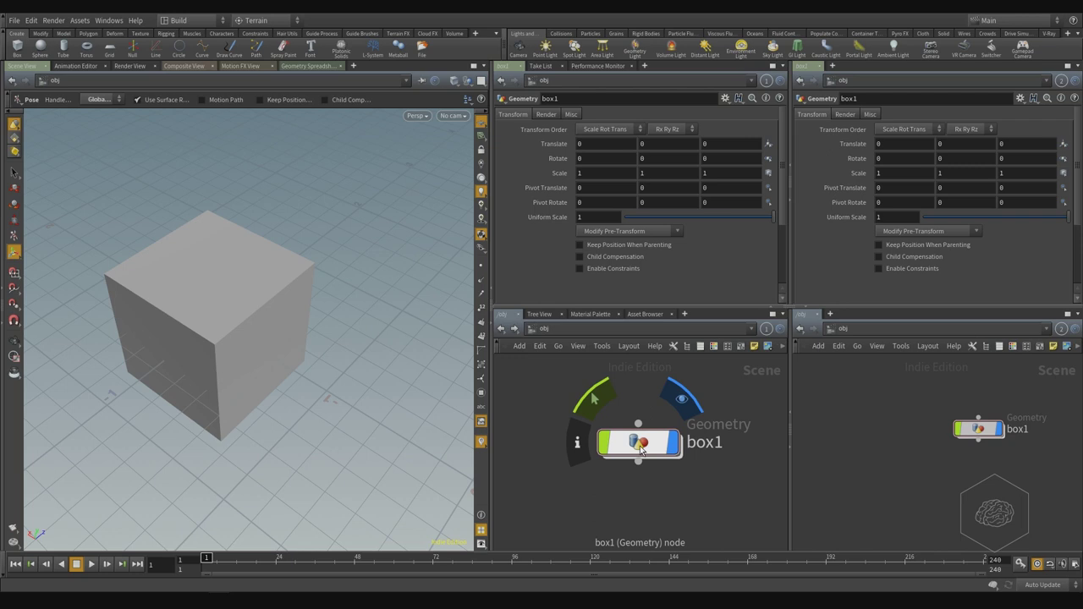
{"action": "left_click", "coordinate": [643, 451]}
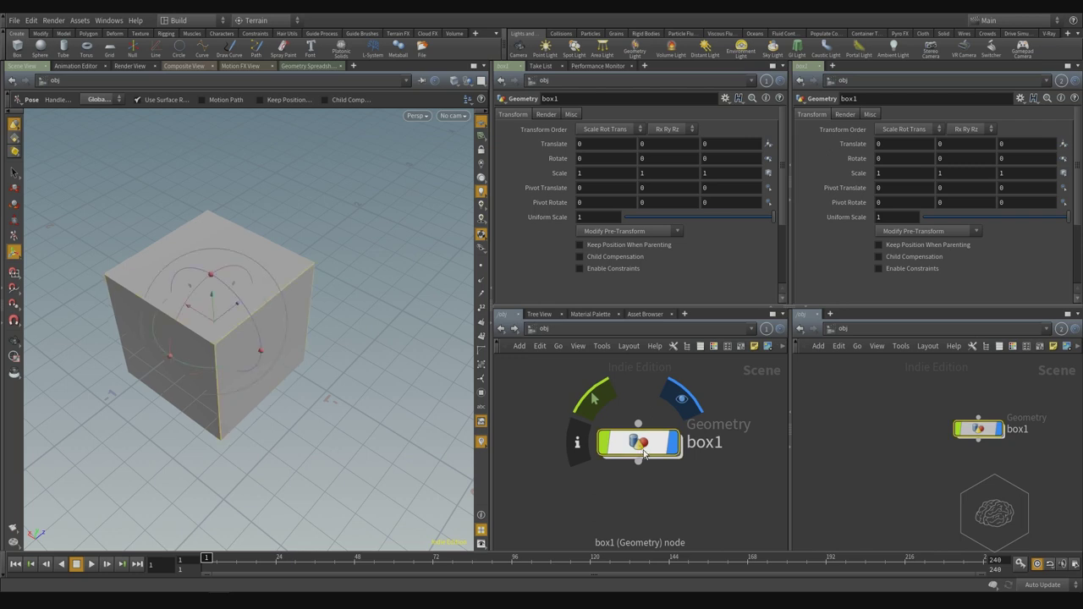
{"action": "key", "text": "Return"}
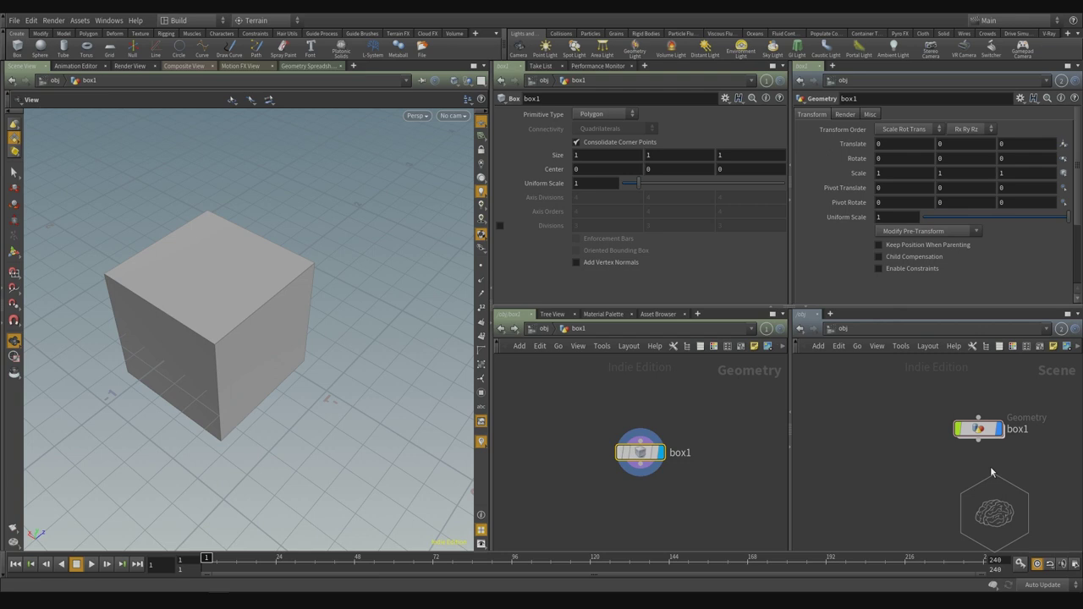
{"action": "middle_click_drag", "start_coordinate": [646, 371], "coordinate": [689, 402]}
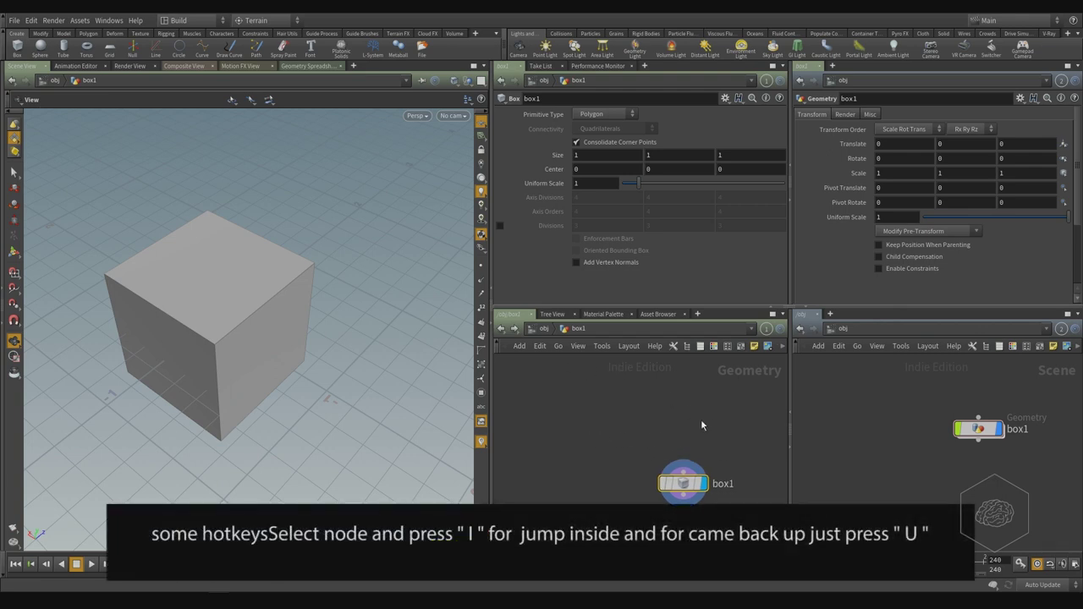
{"action": "middle_click_drag", "start_coordinate": [718, 446], "coordinate": [680, 424]}
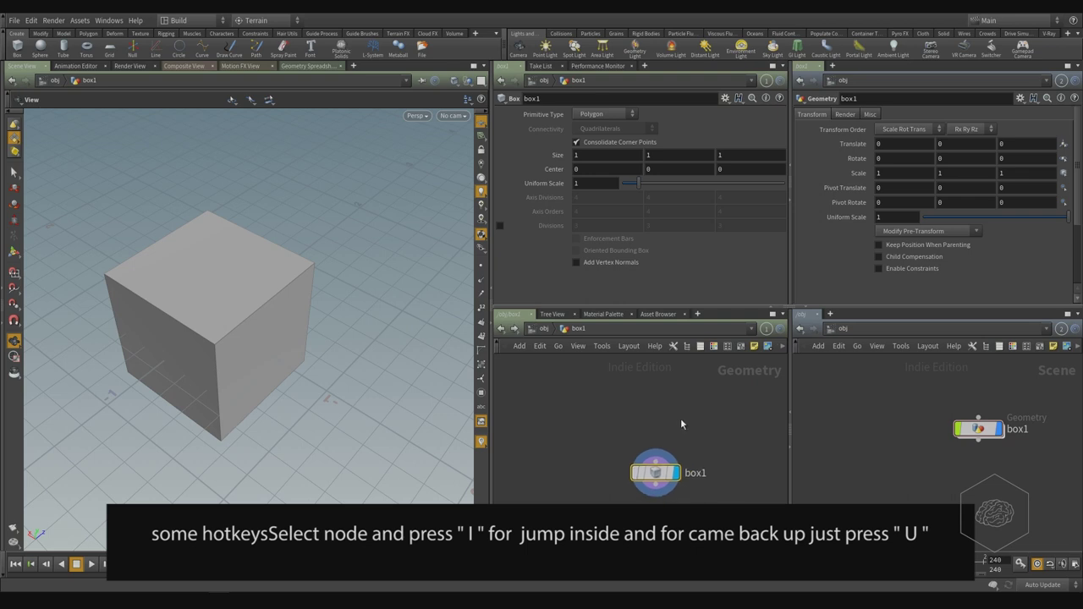
Move the box1 node in the group 2 network editor, and enter and leave its geometry network
{"action": "left_click", "coordinate": [979, 431]}
{"action": "left_click_drag", "start_coordinate": [979, 434], "coordinate": [940, 439]}
{"action": "left_click", "coordinate": [938, 437]}
{"action": "key", "text": "i"}
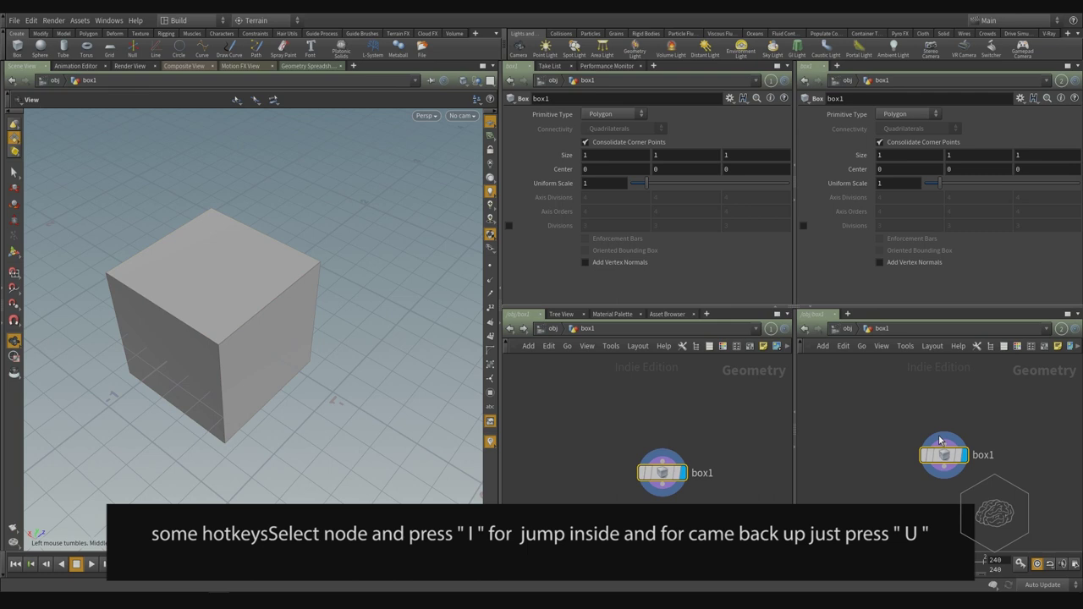
{"action": "key", "text": "u"}
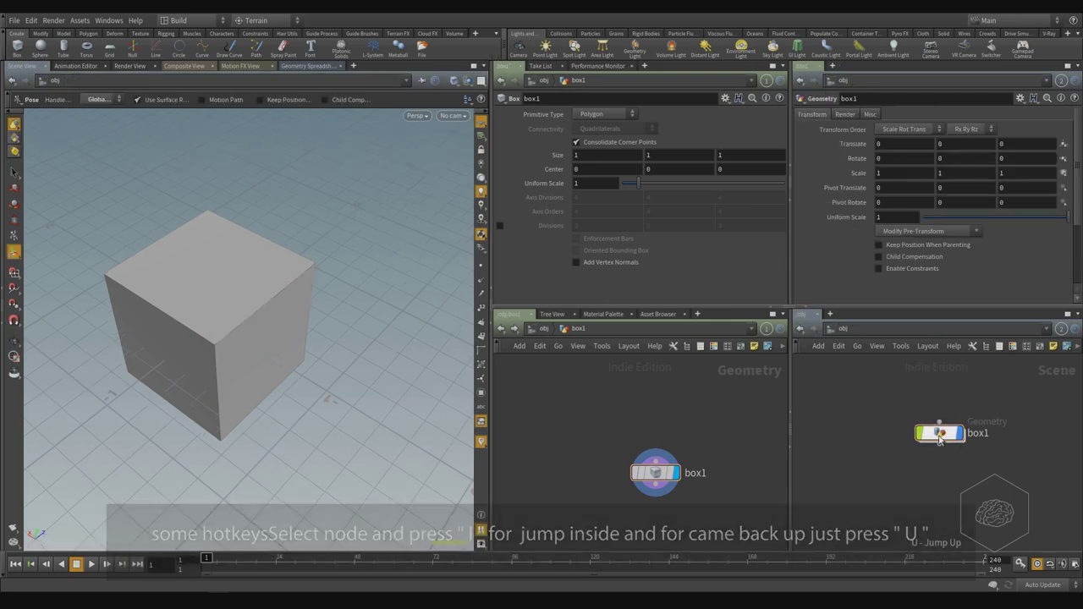
Collapse the shelf and save the current layout as a new desktop named tutorial_001
{"action": "left_click", "coordinate": [5, 33]}
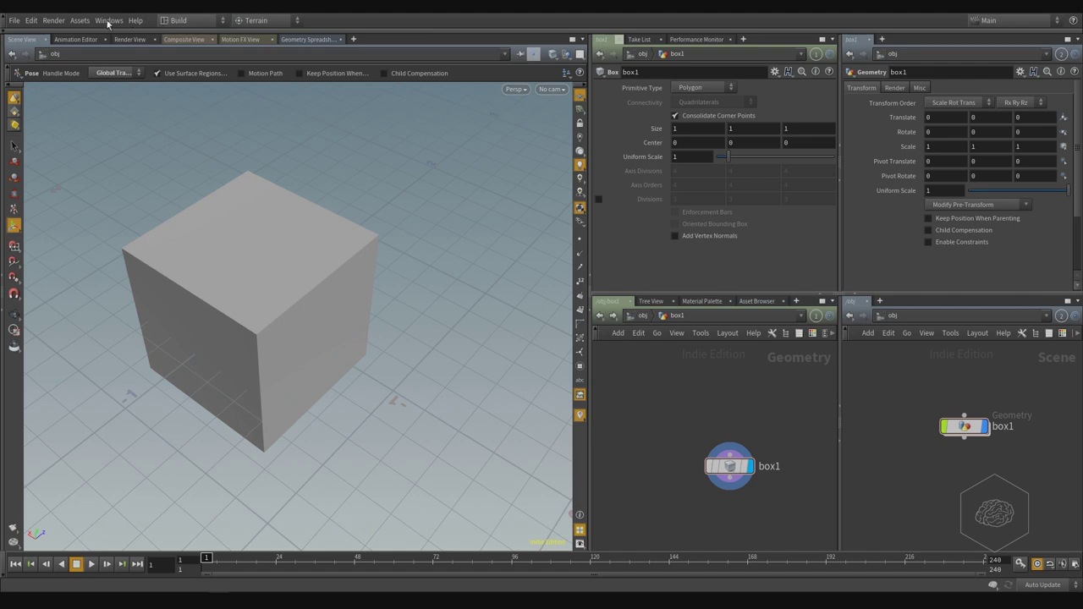
{"action": "left_click", "coordinate": [220, 21]}
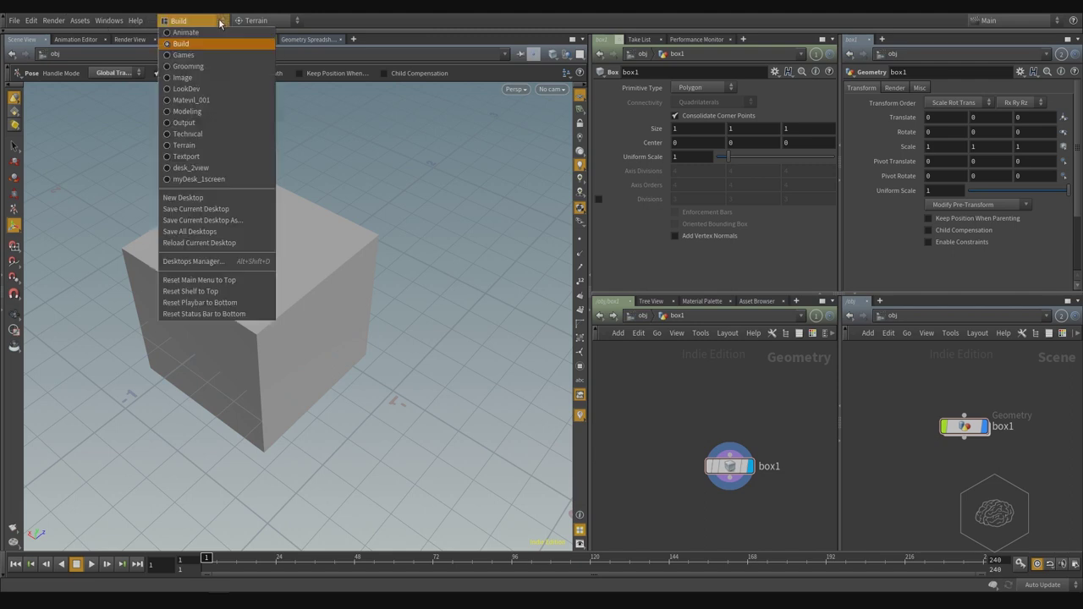
{"action": "left_click", "coordinate": [222, 222]}
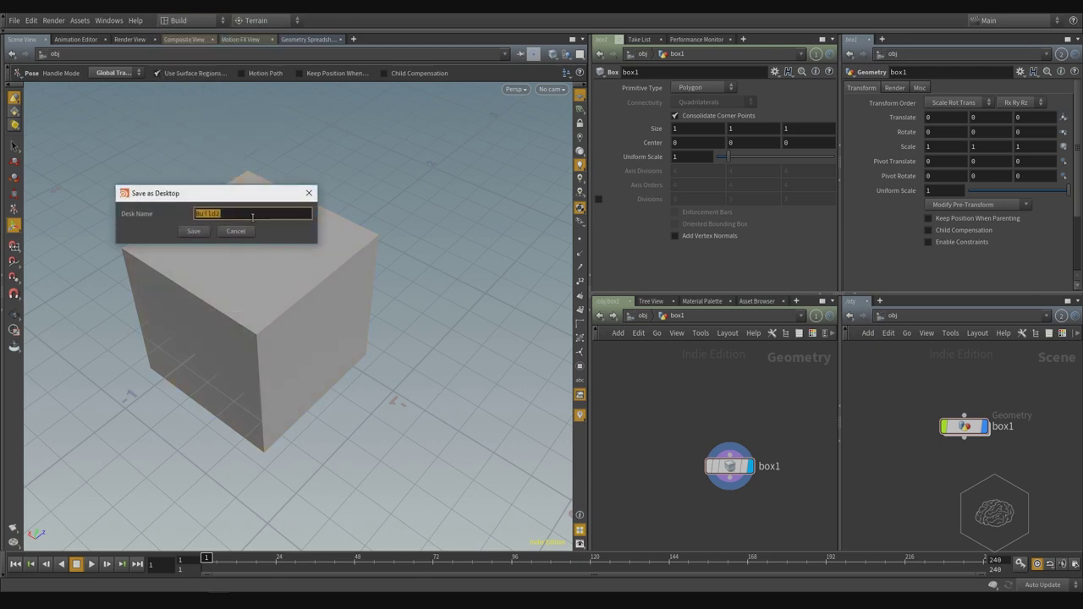
{"action": "type", "text": "tur"}
{"action": "type", "text": "orial_001"}
{"action": "key", "text": "Return"}
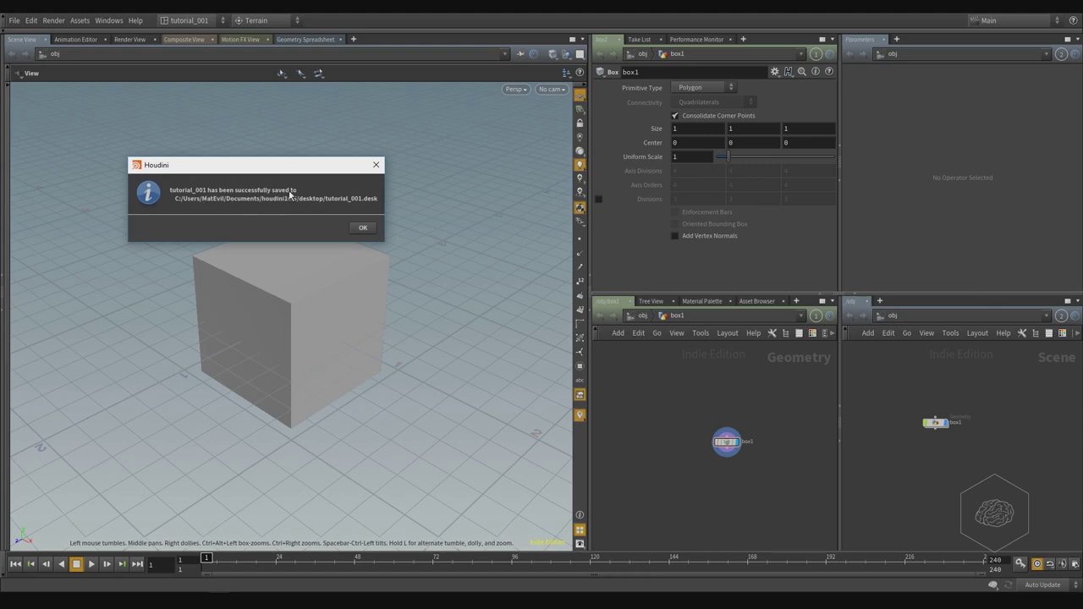
{"action": "left_click", "coordinate": [362, 227]}
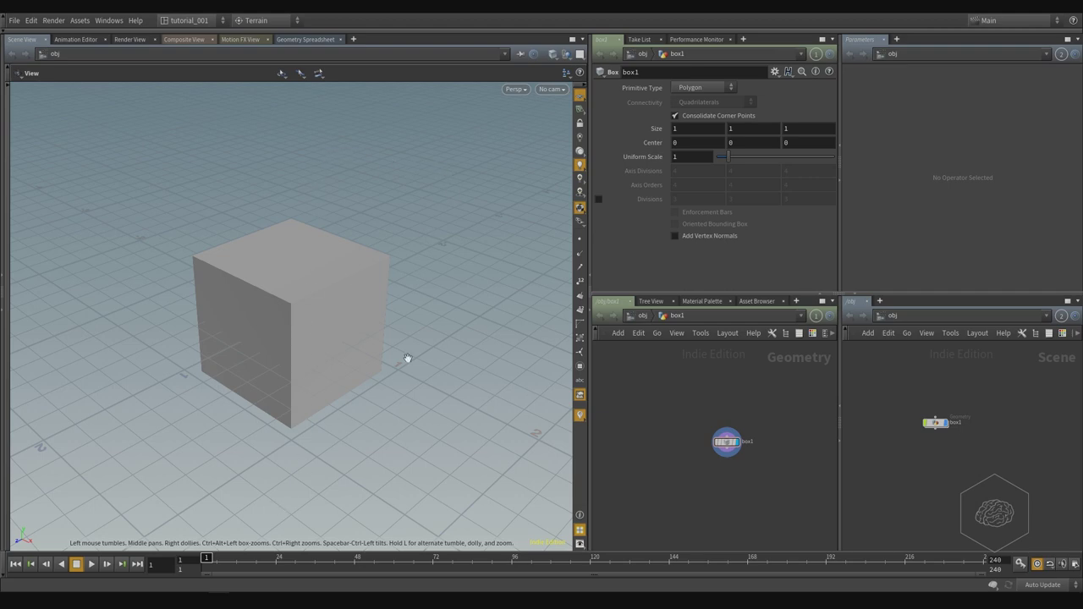
Switch to the Build desktop and reload it to restore its saved layout
{"action": "left_click", "coordinate": [194, 21]}
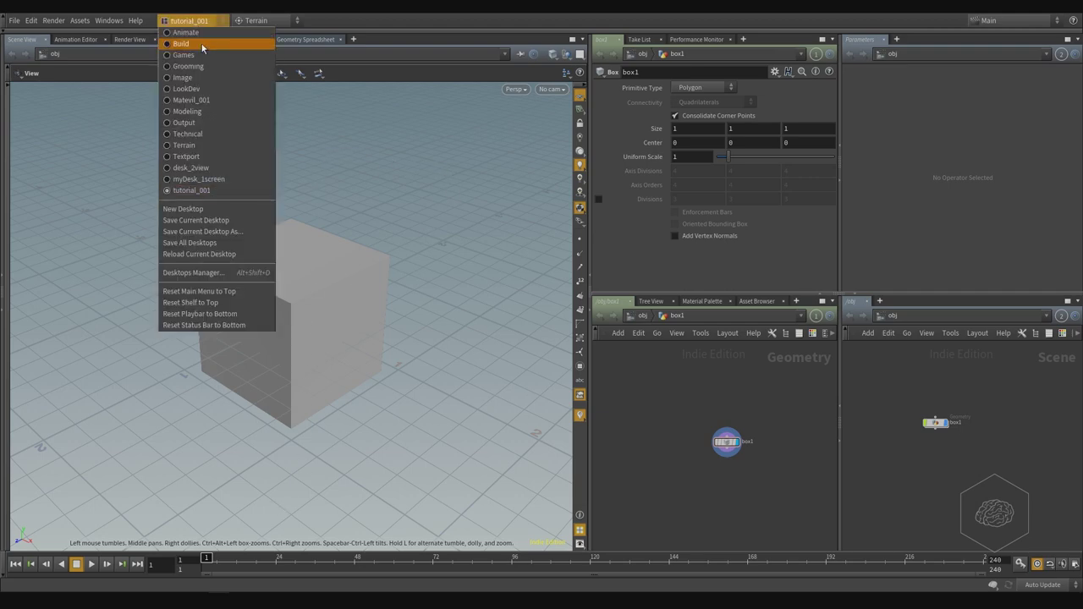
{"action": "left_click", "coordinate": [206, 41]}
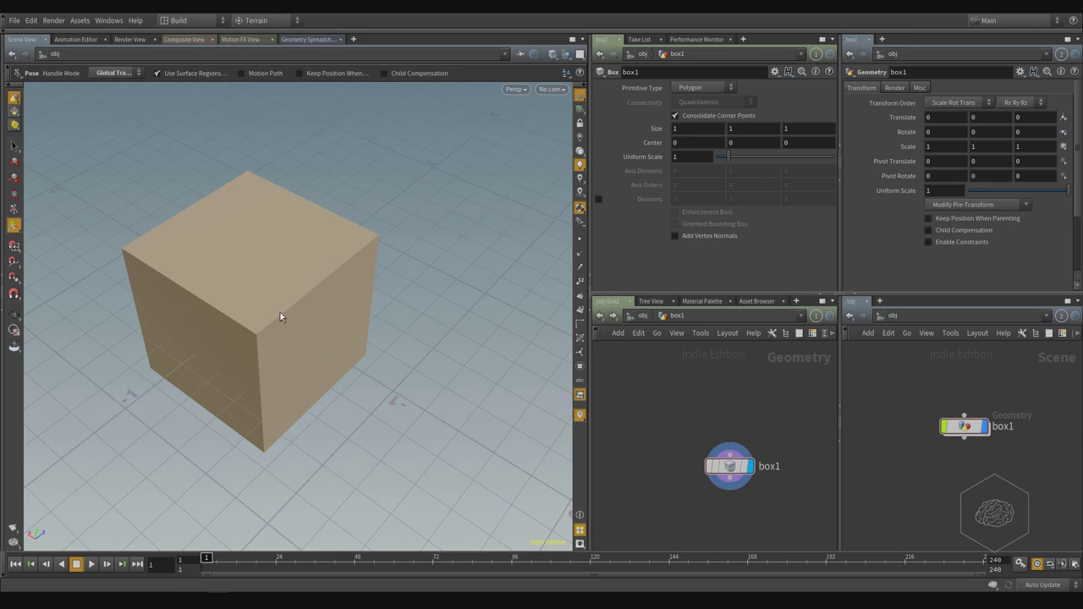
{"action": "left_click", "coordinate": [203, 20]}
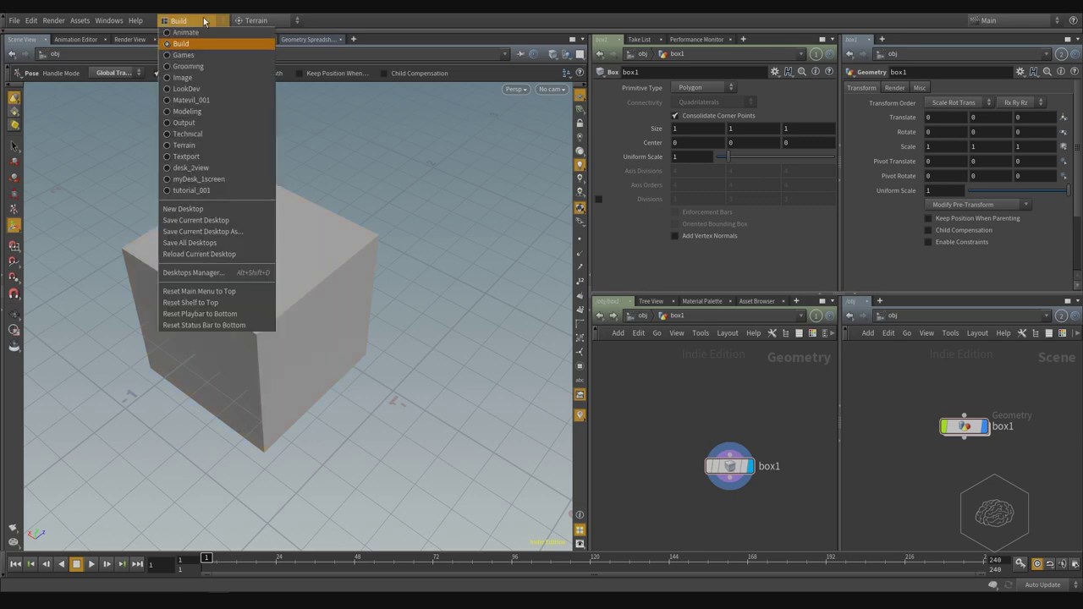
{"action": "left_click", "coordinate": [245, 253]}
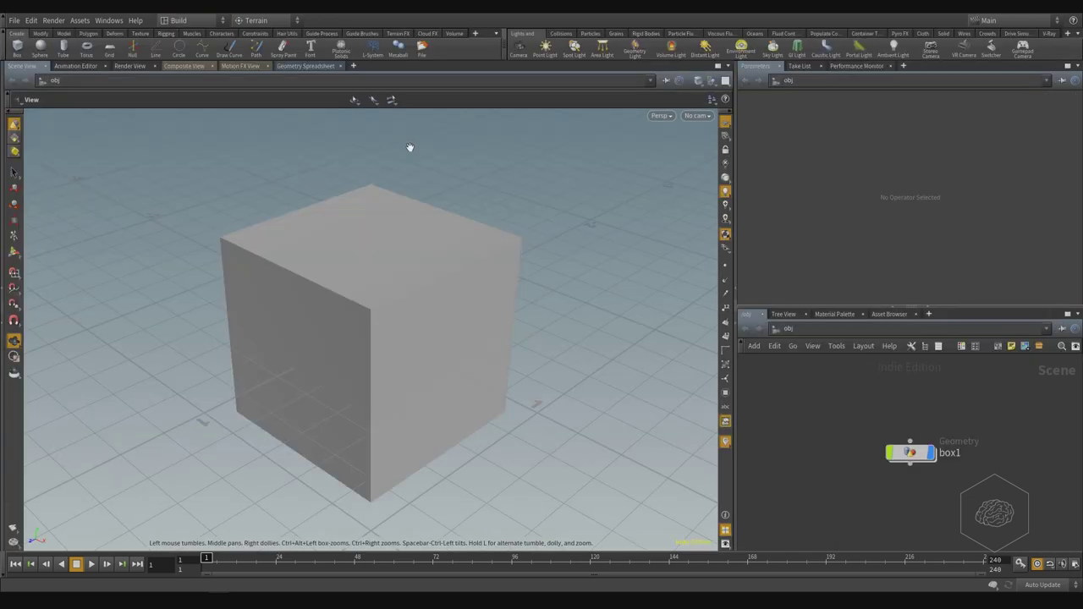
Switch to the tutorial_001 desktop and expand its collapsed Scene View toolbar and Tree View pane
{"action": "left_click", "coordinate": [179, 21]}
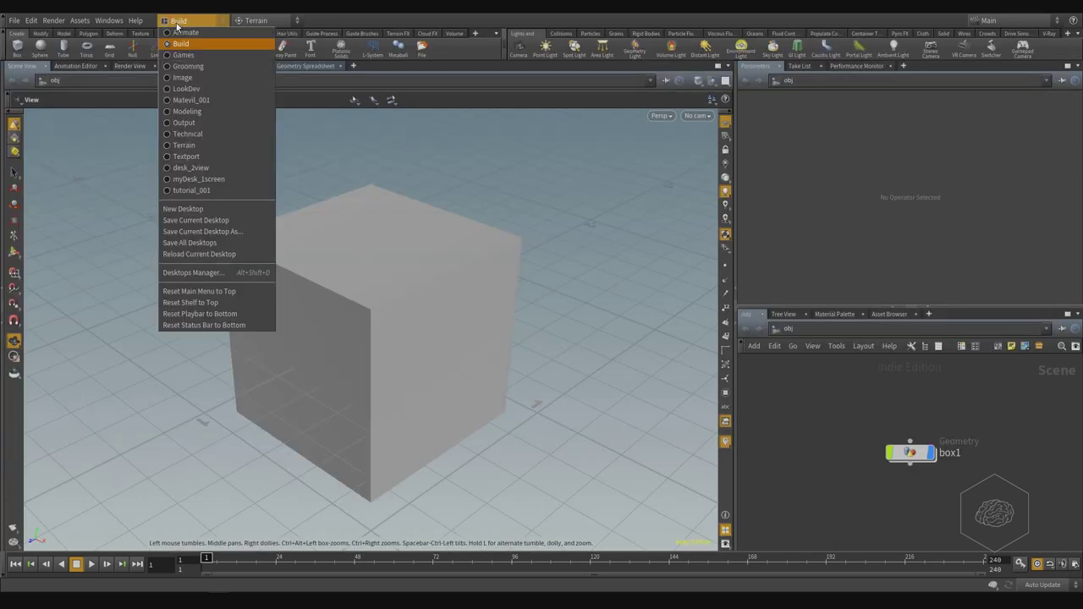
{"action": "left_click", "coordinate": [232, 191]}
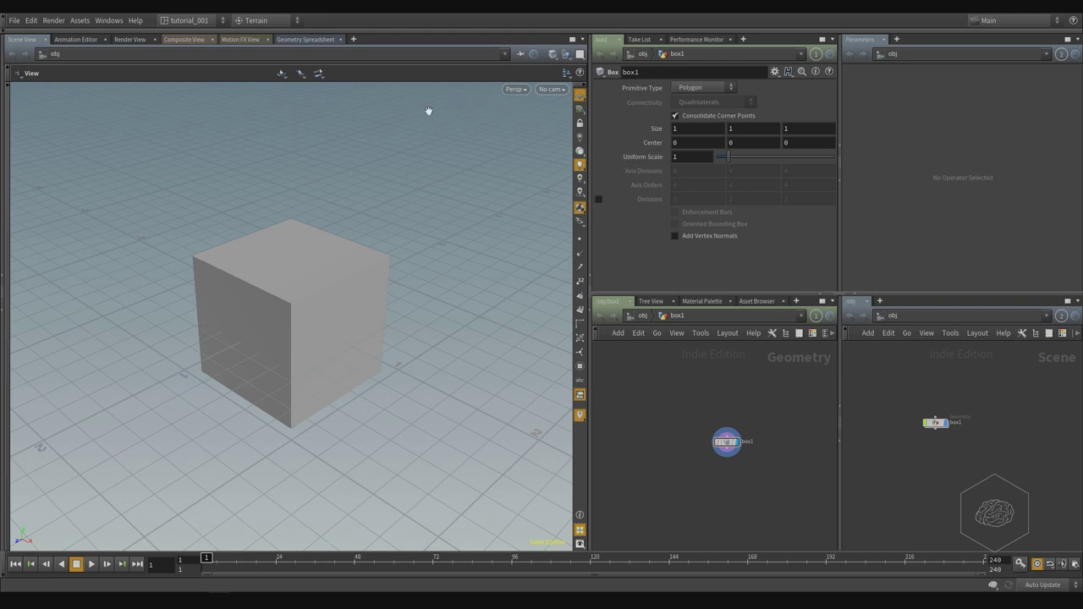
{"action": "left_click", "coordinate": [10, 90]}
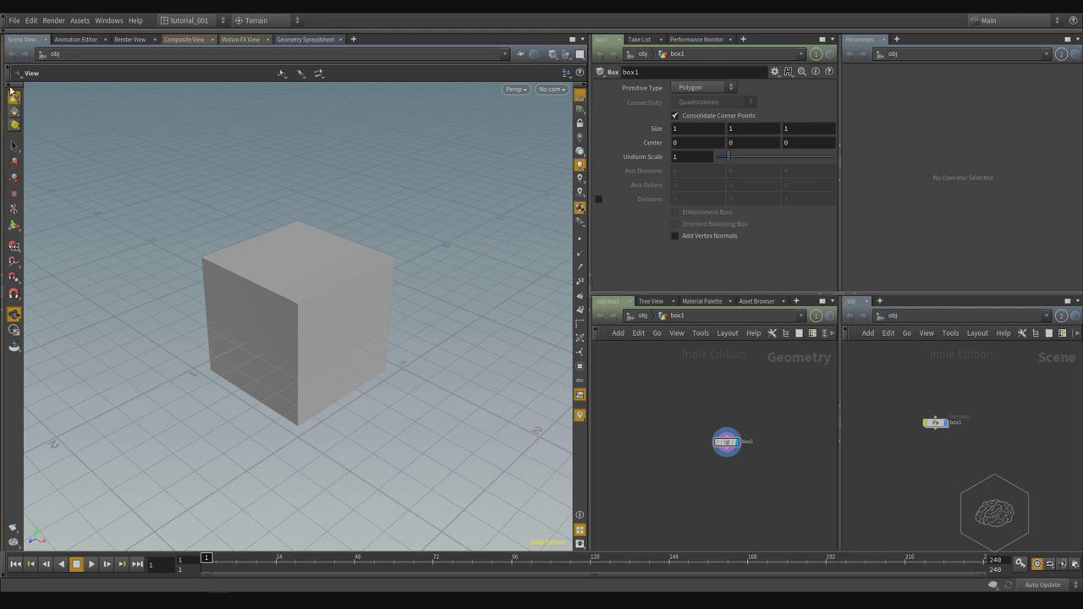
{"action": "left_click", "coordinate": [7, 279]}
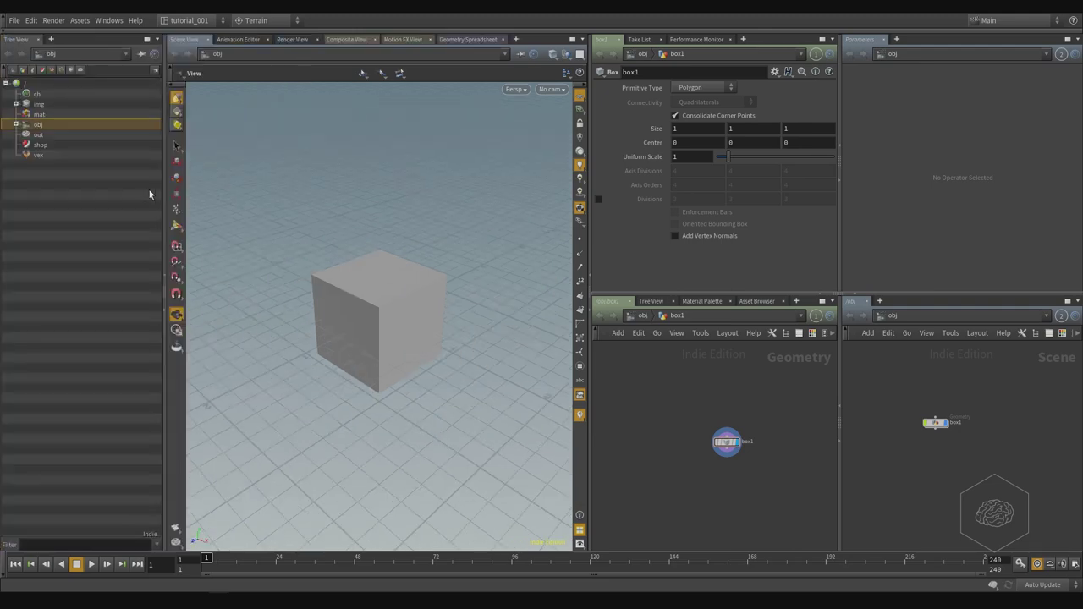